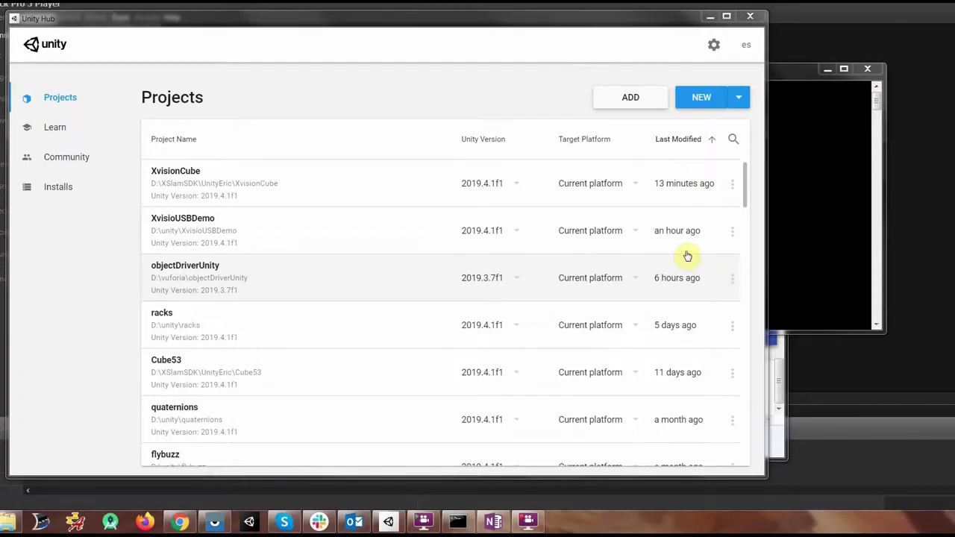
# Create a new Unity 2019.4.1f1 project named ThirdeyeUSBDemo
pyautogui.click(739, 97)
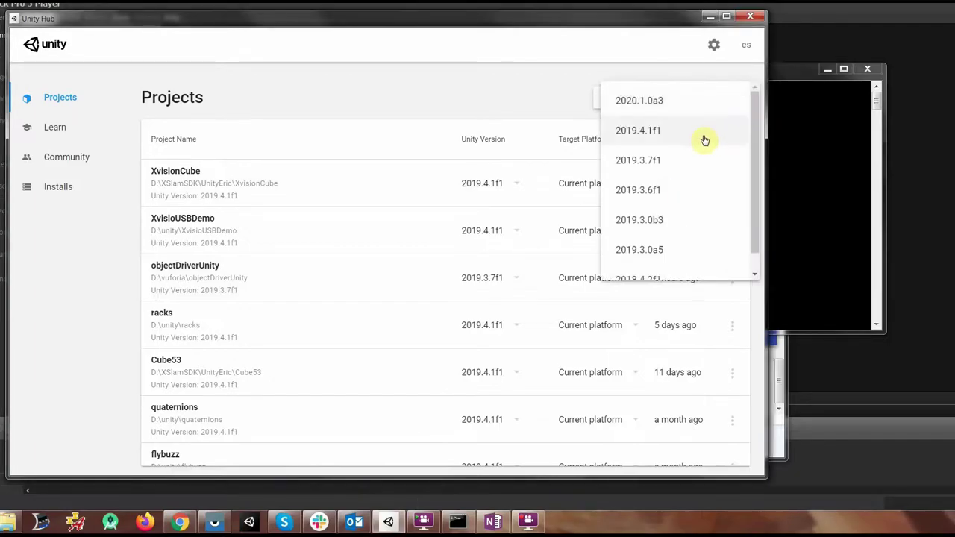
pyautogui.click(704, 136)
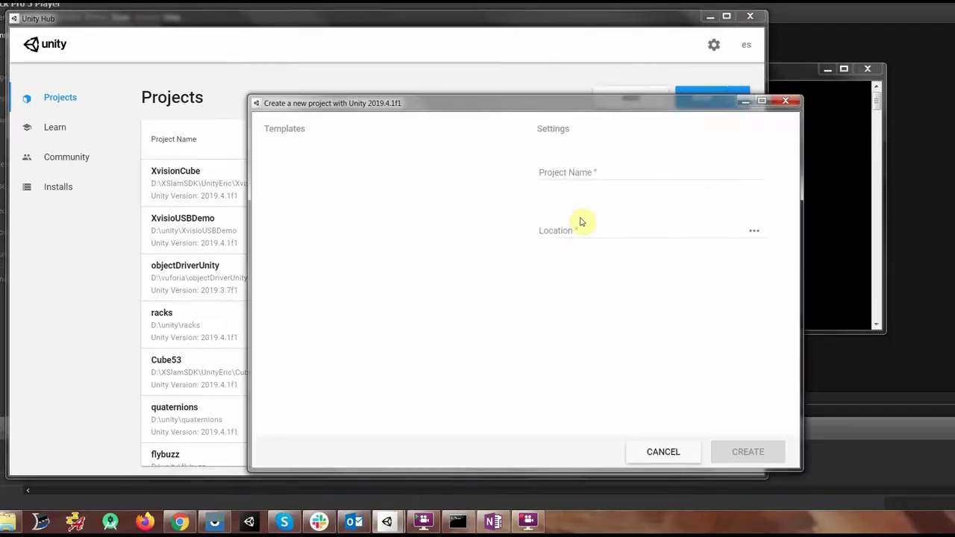
pyautogui.click(620, 170)
pyautogui.hotkey('ctrl', 'a')
pyautogui.write('T')
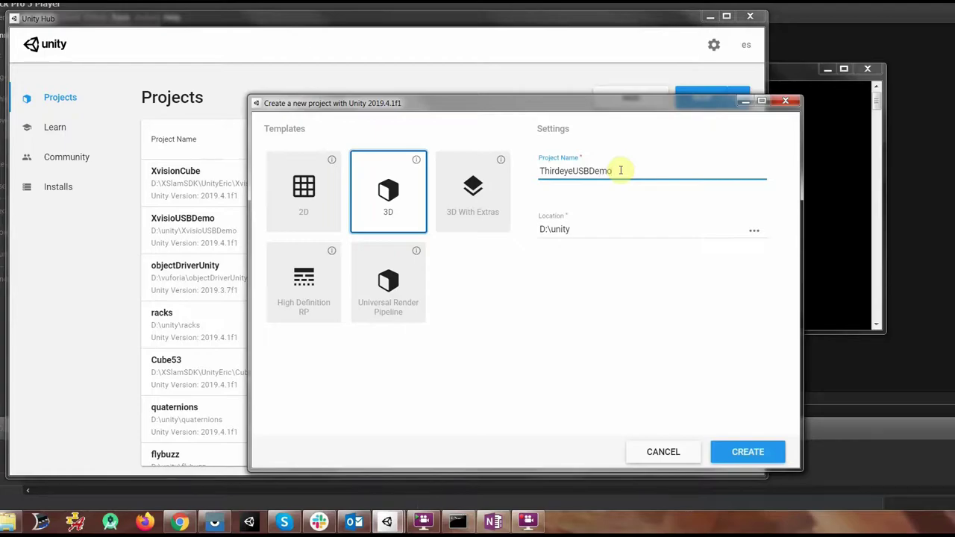
pyautogui.click(742, 450)
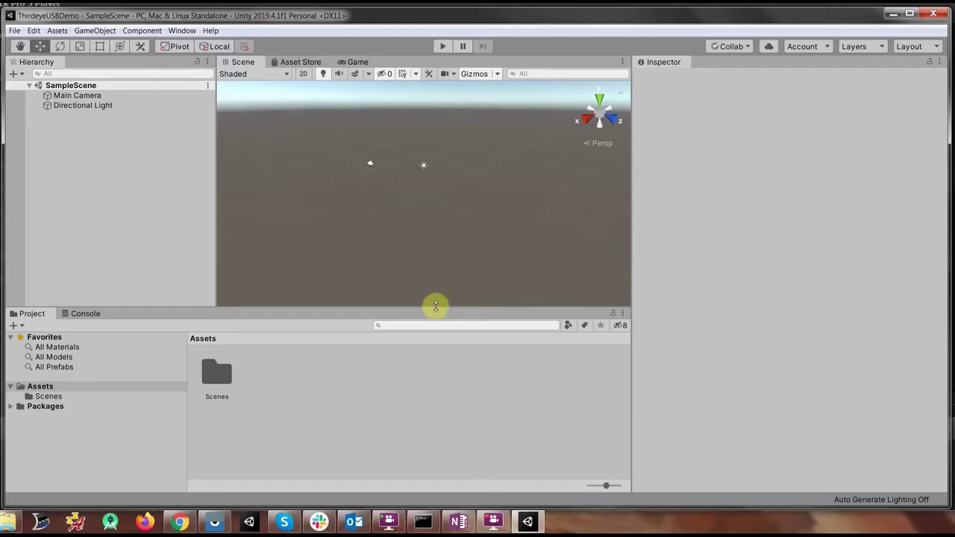
# Import all contents of ThirdEyeXSLAMDemo.unitypackage from the D:\unity folder into the project
pyautogui.click(9, 523)
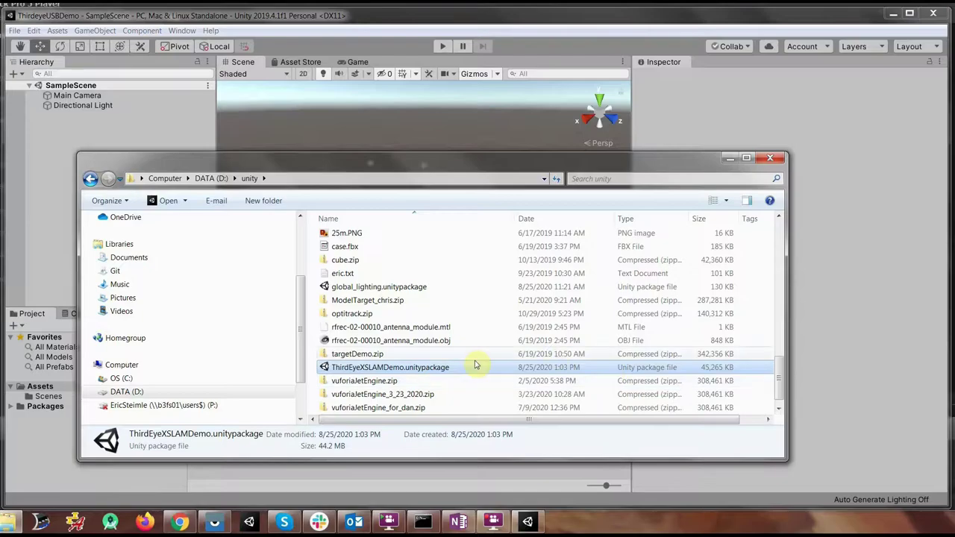
pyautogui.doubleClick(394, 368)
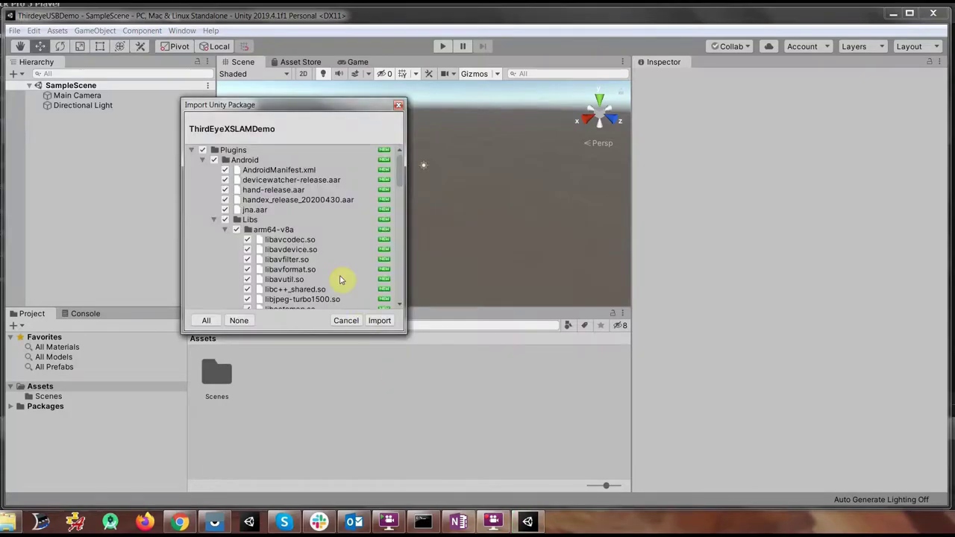
pyautogui.scroll(-5, 341, 192)
pyautogui.scroll(-5, 350, 224)
pyautogui.scroll(2, 356, 240)
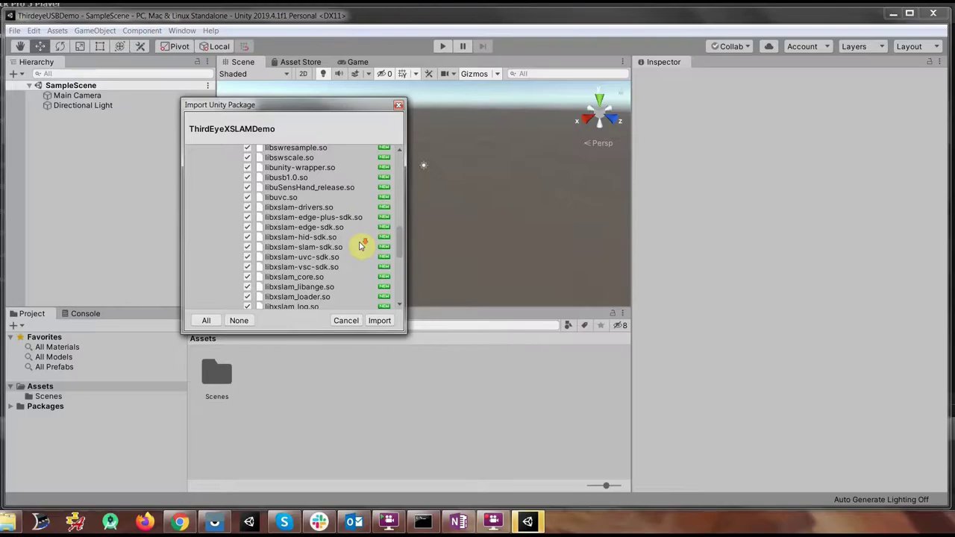
pyautogui.scroll(-5, 361, 247)
pyautogui.scroll(-1, 366, 284)
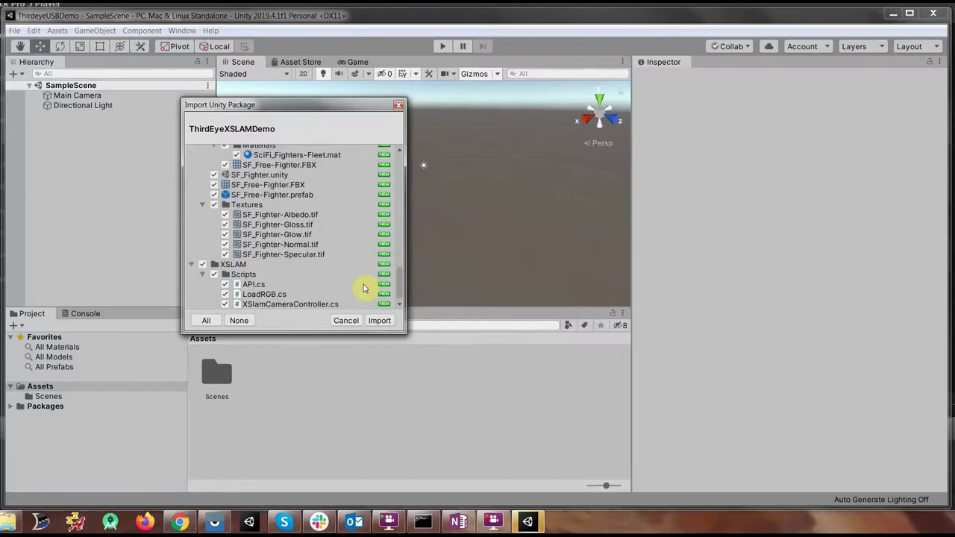
pyautogui.click(372, 322)
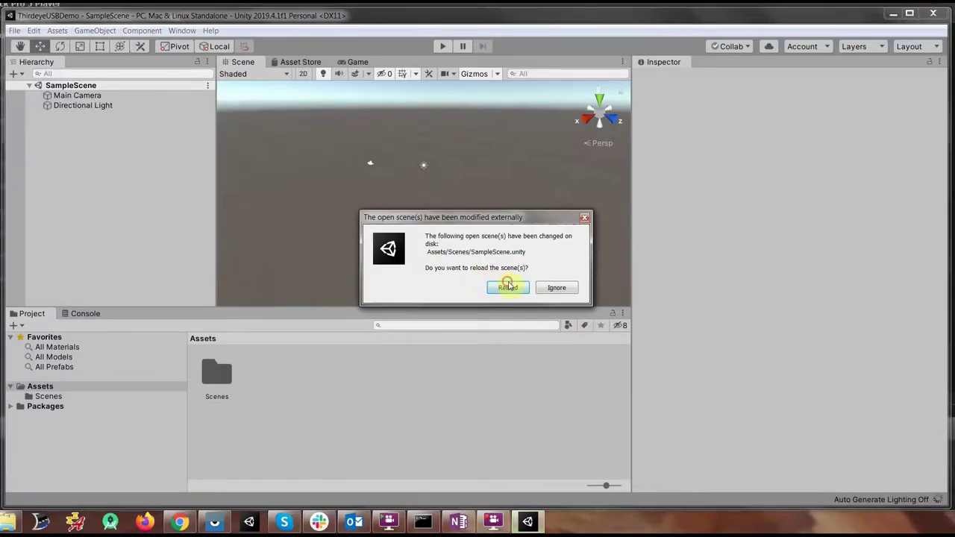
# Reload the externally changed SampleScene and inspect the camera and fighter model in it
pyautogui.click(508, 287)
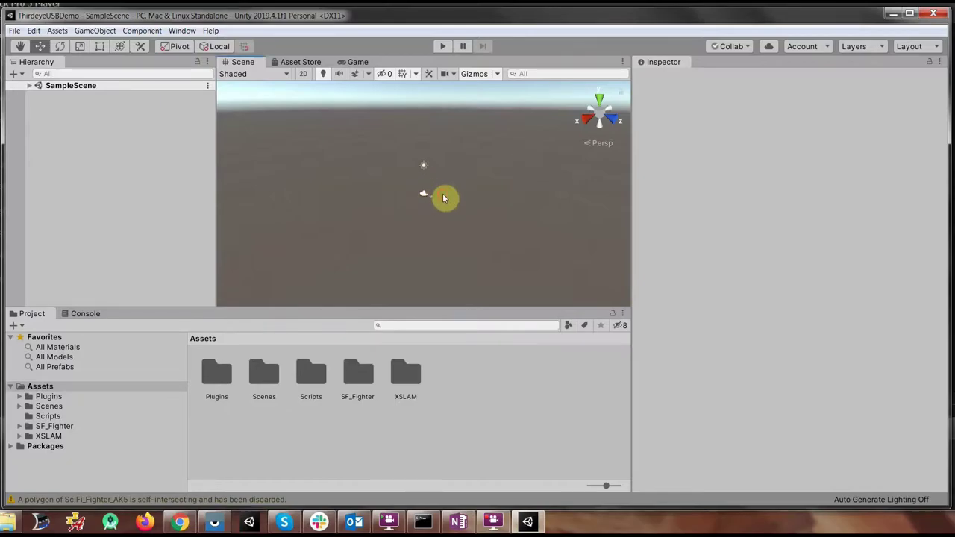
pyautogui.scroll(5, 436, 203)
pyautogui.scroll(3, 454, 205)
pyautogui.scroll(-3, 470, 216)
pyautogui.scroll(1, 481, 224)
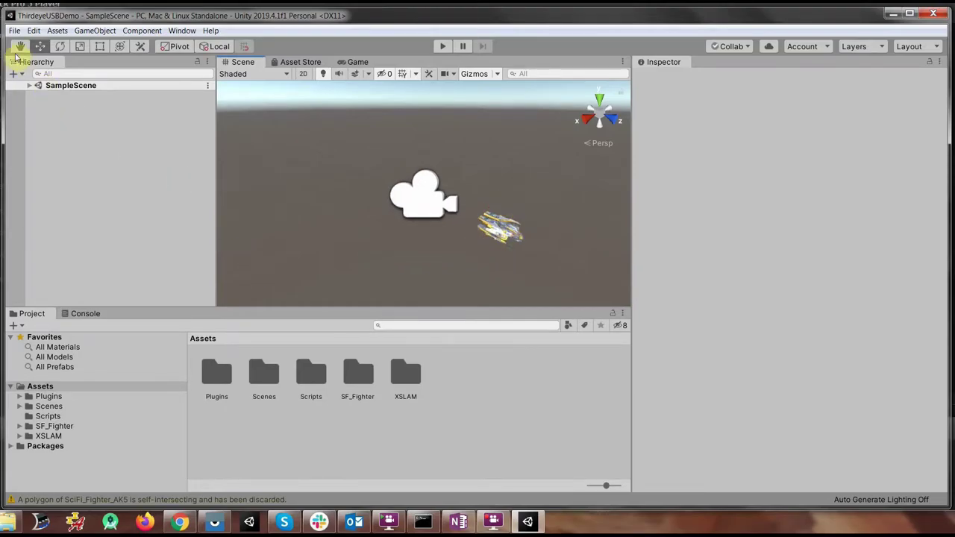
# Switch the project's build platform to Android
pyautogui.click(14, 31)
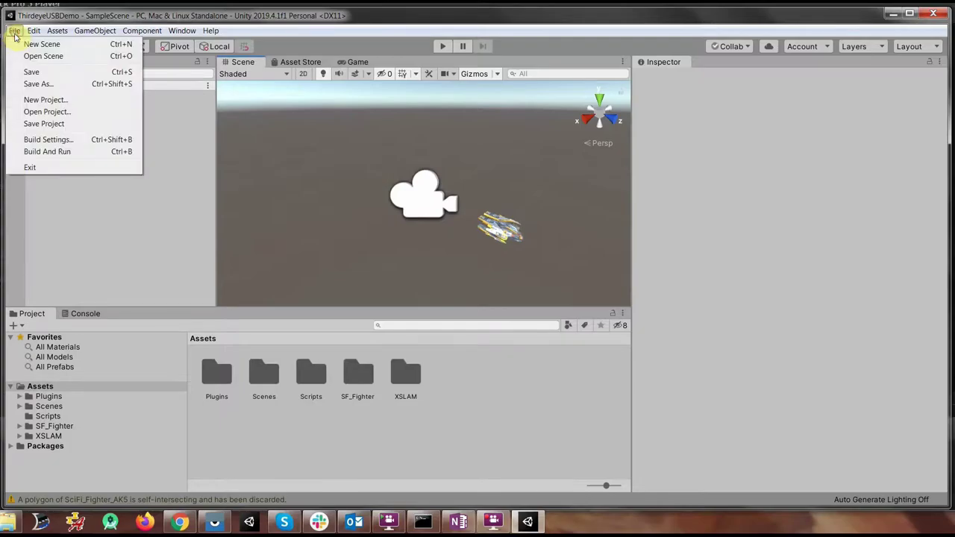
pyautogui.click(49, 140)
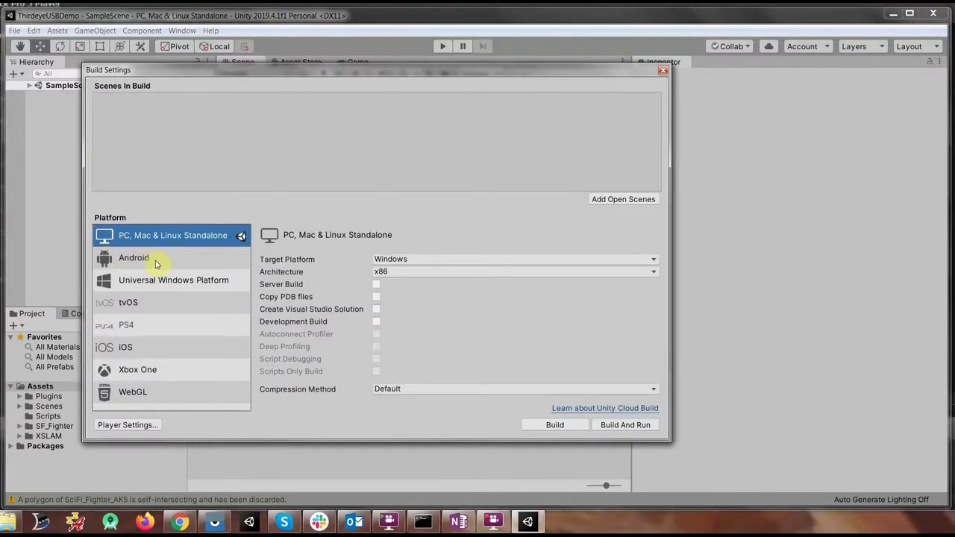
pyautogui.click(155, 261)
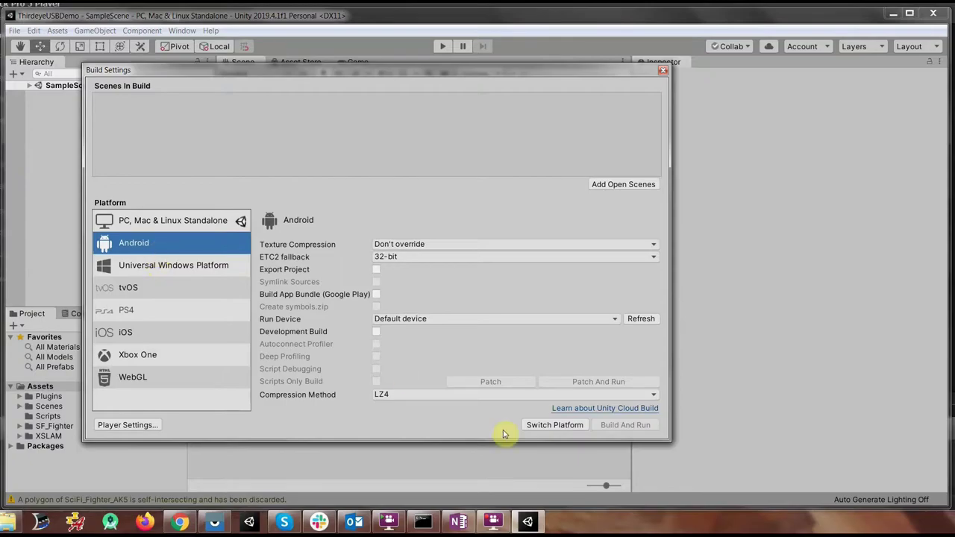
pyautogui.click(561, 425)
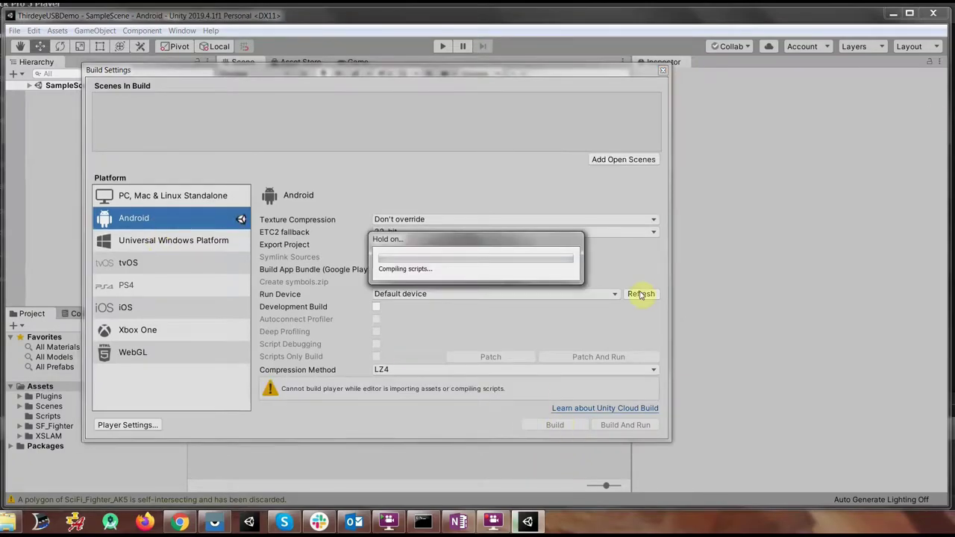
# Set the minimum API level in the Android player settings to Android 9.0 'Pie' (API level 28)
pyautogui.click(124, 425)
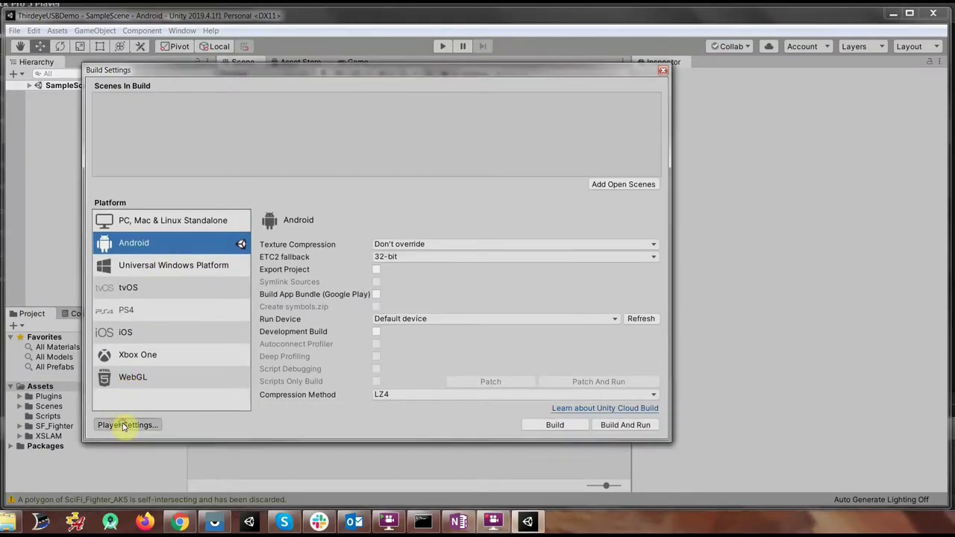
pyautogui.scroll(-6, 381, 328)
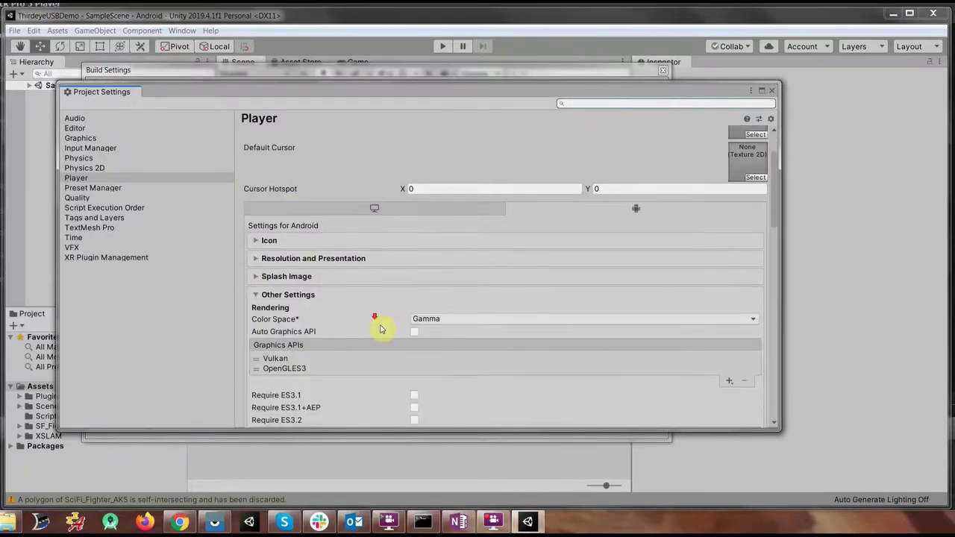
pyautogui.scroll(-6, 382, 329)
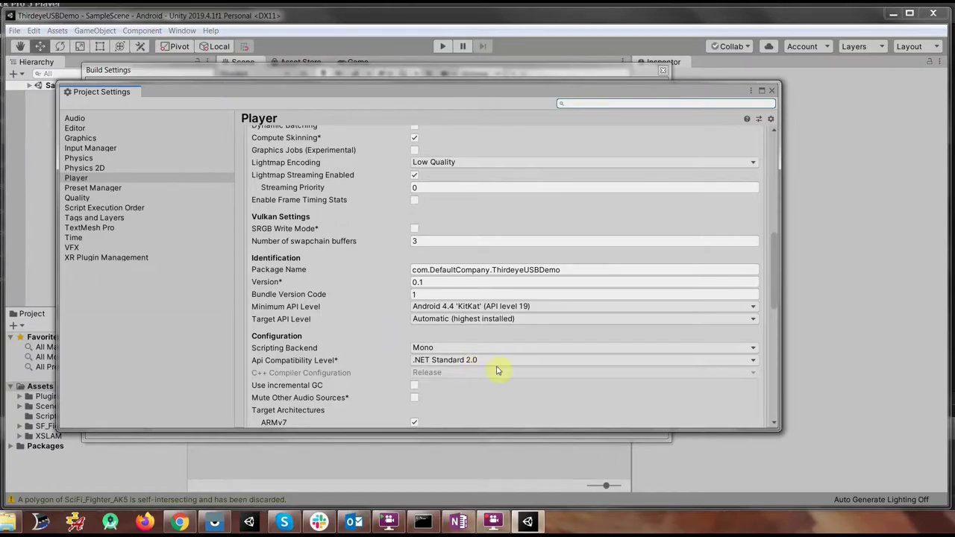
pyautogui.click(549, 306)
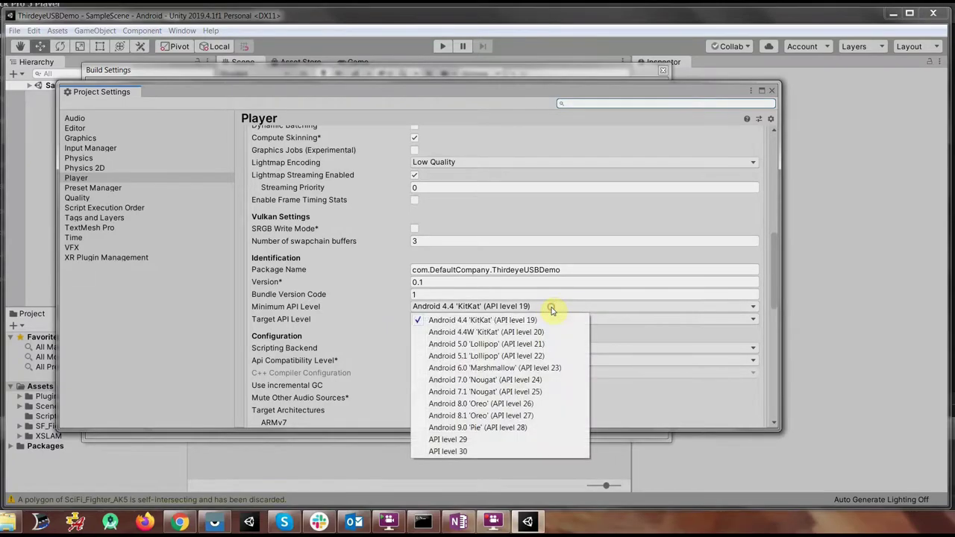
pyautogui.click(500, 428)
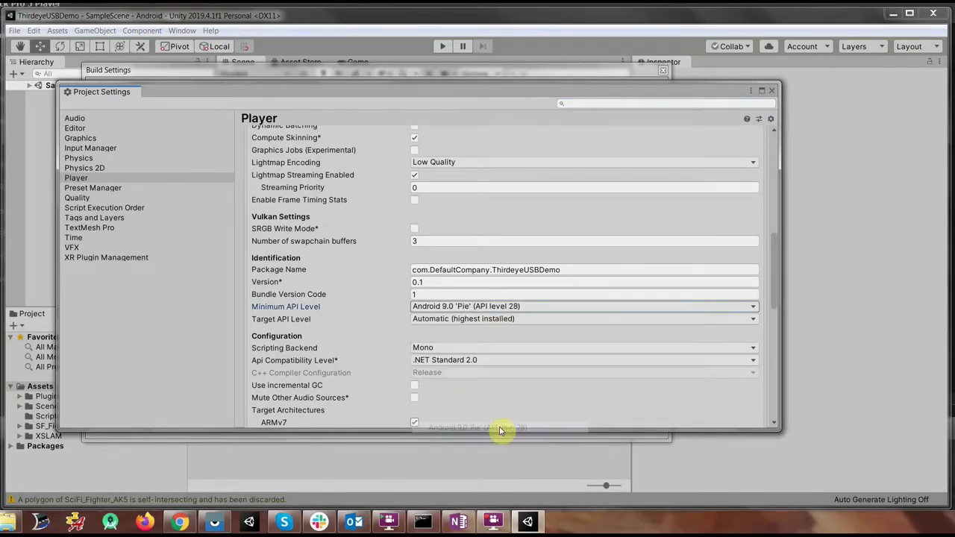
# Set the scripting backend to IL2CPP, enable ARM64 and disable ARMv7 as target architectures, and close the project and build settings
pyautogui.click(491, 348)
pyautogui.click(440, 373)
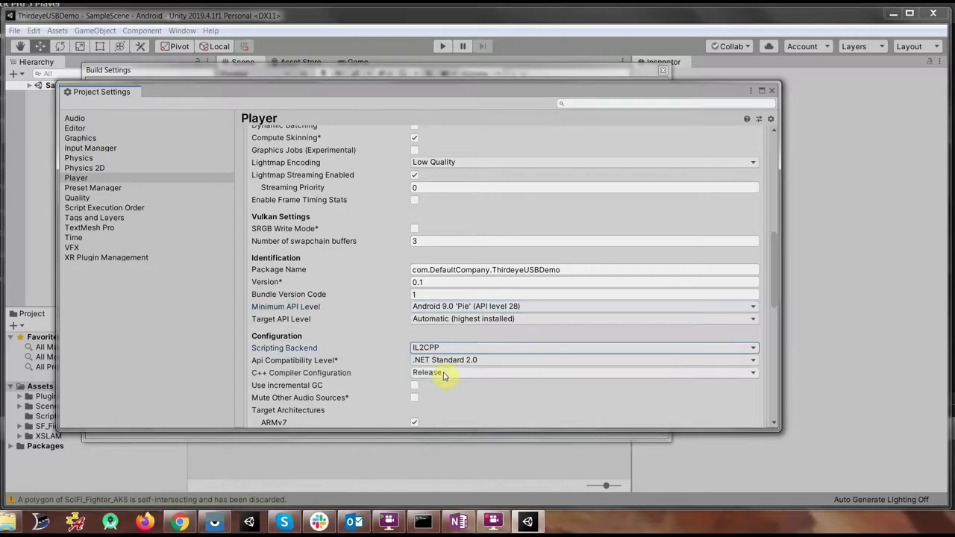
pyautogui.scroll(-4, 446, 375)
pyautogui.click(415, 362)
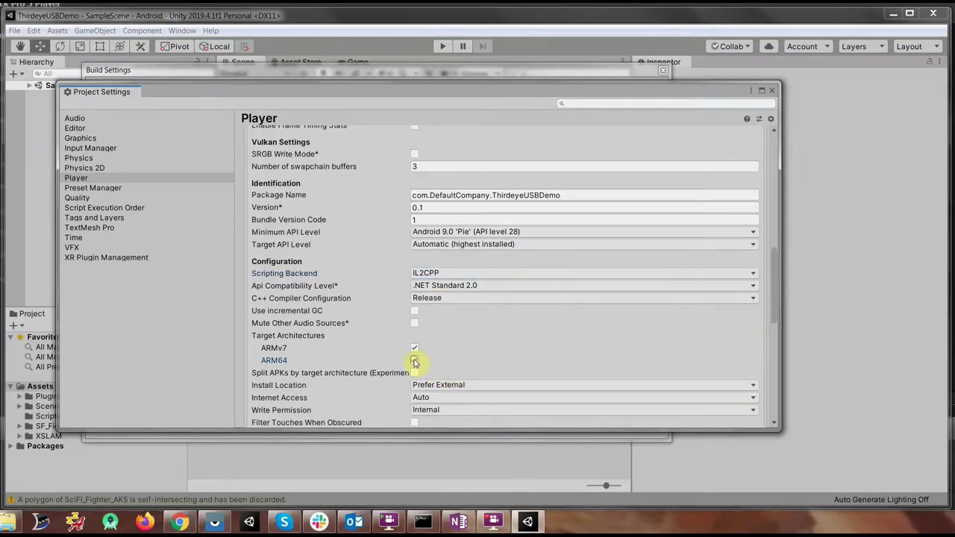
pyautogui.click(415, 349)
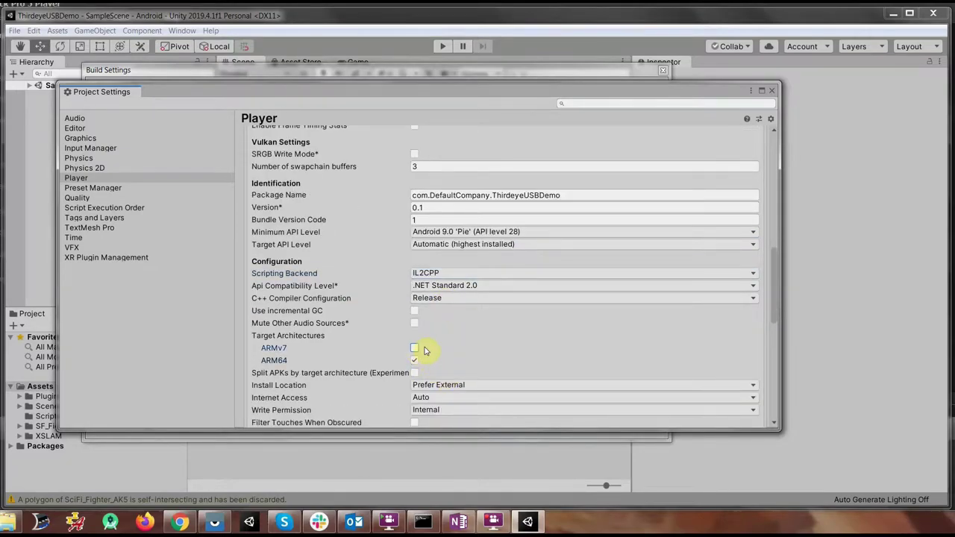
pyautogui.click(773, 92)
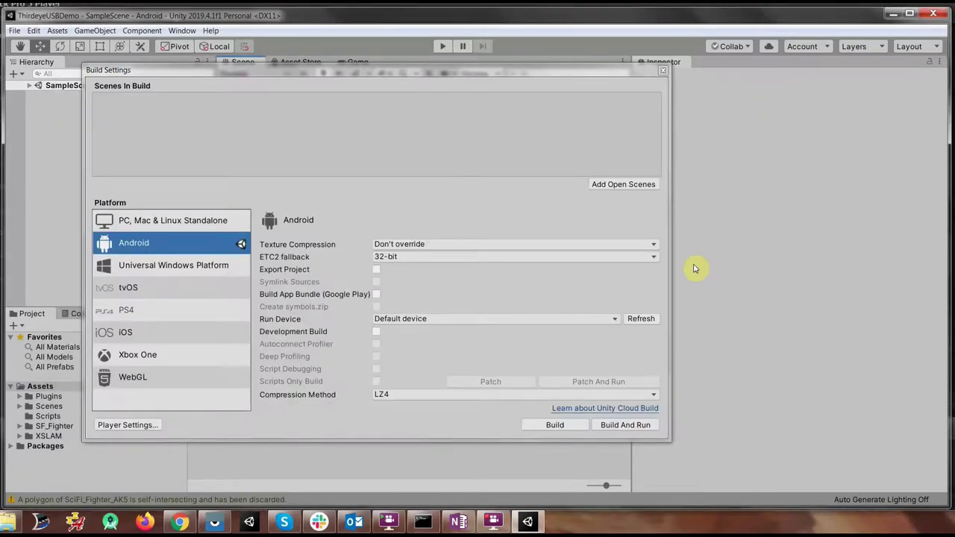
pyautogui.click(663, 73)
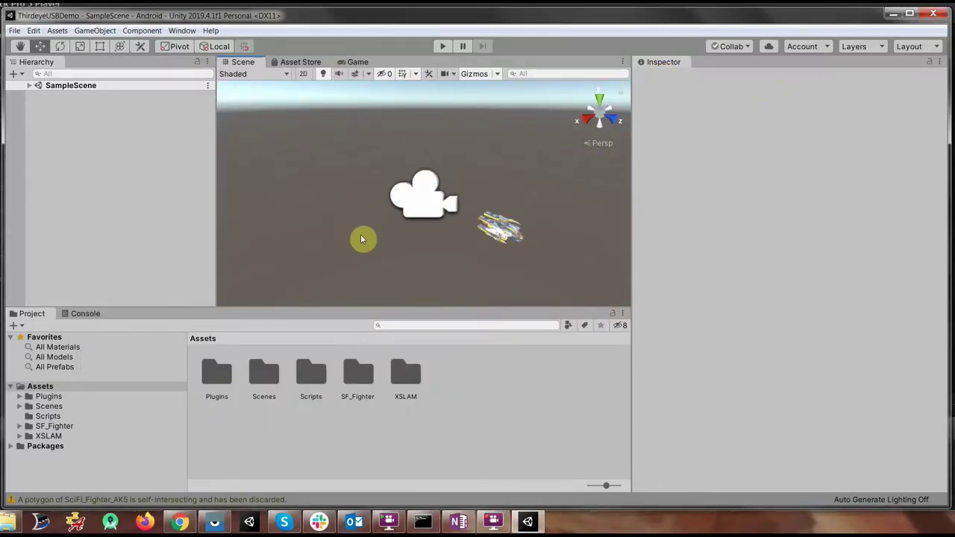
# Expand SampleScene and its Rig object to examine the X Slam Camera Controller settings and the child cameras
pyautogui.click(31, 88)
pyautogui.click(32, 88)
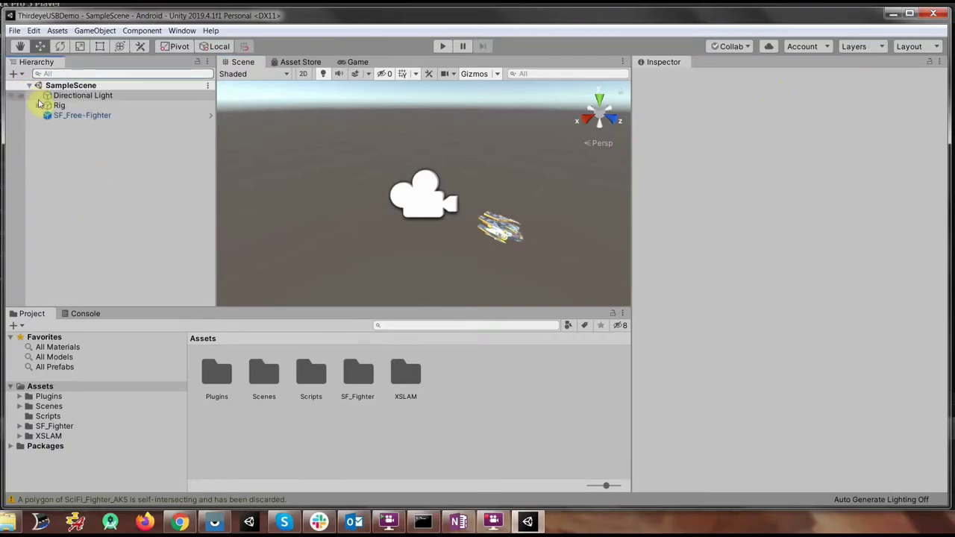
pyautogui.click(52, 108)
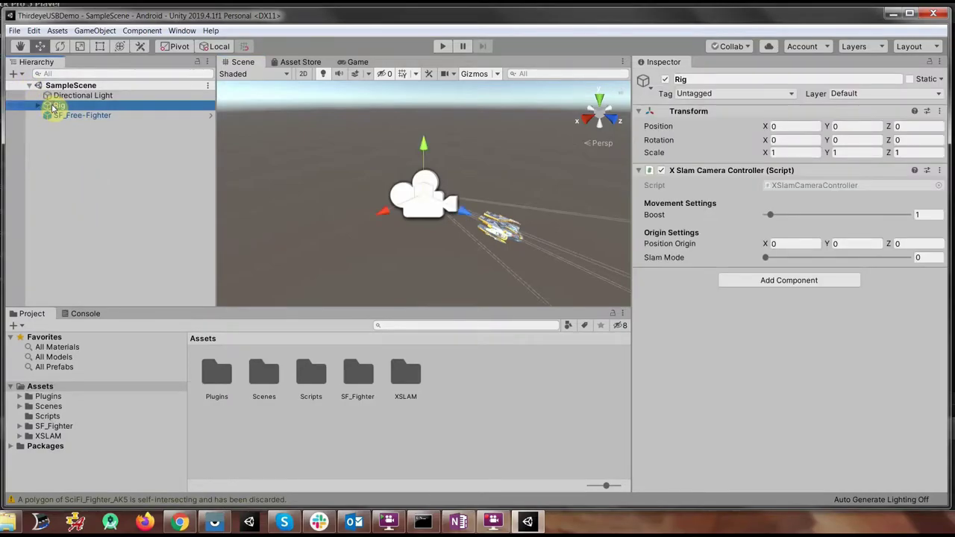
pyautogui.click(38, 107)
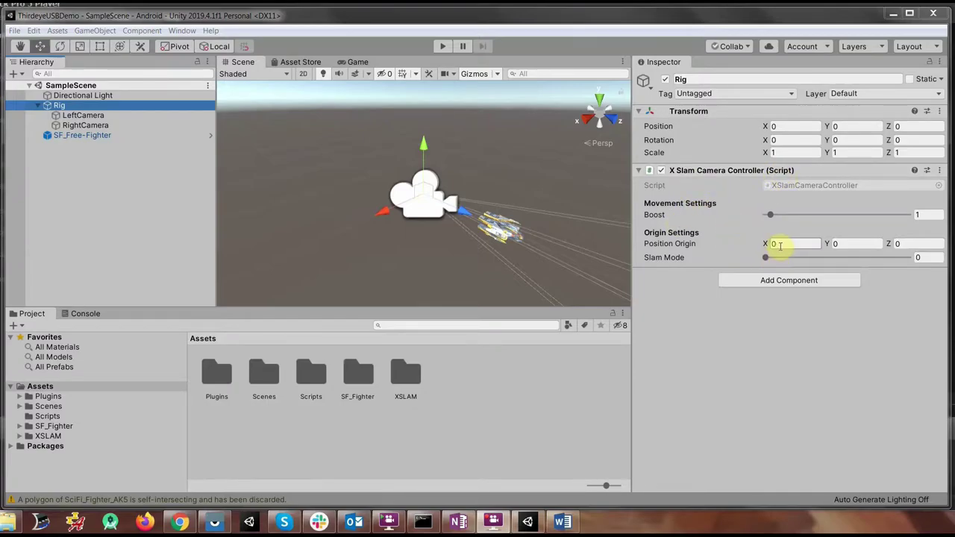
# Examine the arm64-v8a libraries and the AndroidManifest permissions in the Plugins/Android asset folder
pyautogui.click(20, 396)
pyautogui.click(28, 407)
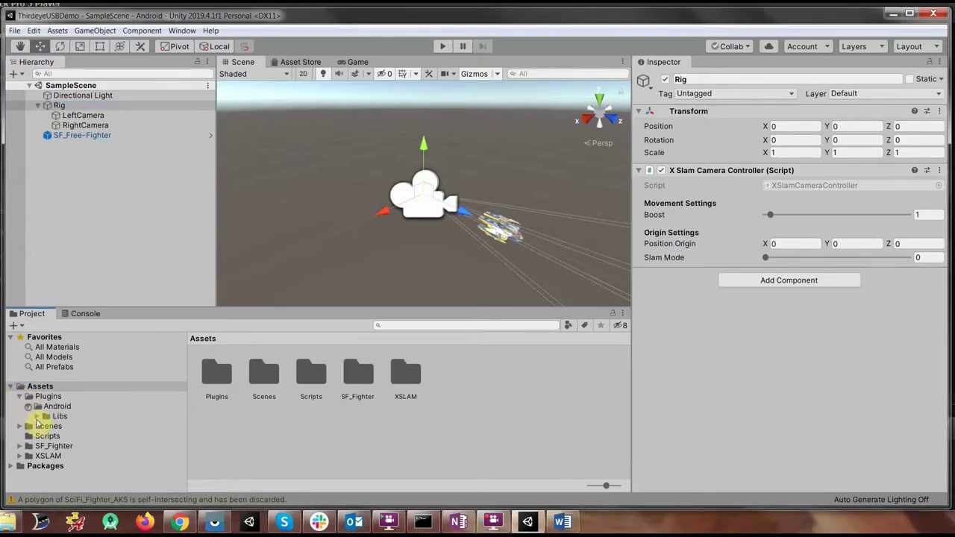
pyautogui.click(37, 418)
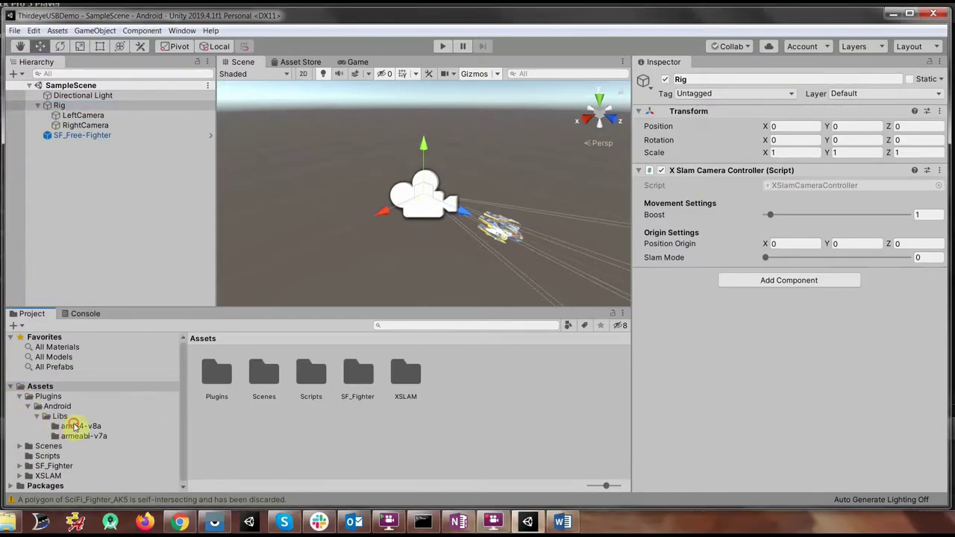
pyautogui.click(74, 426)
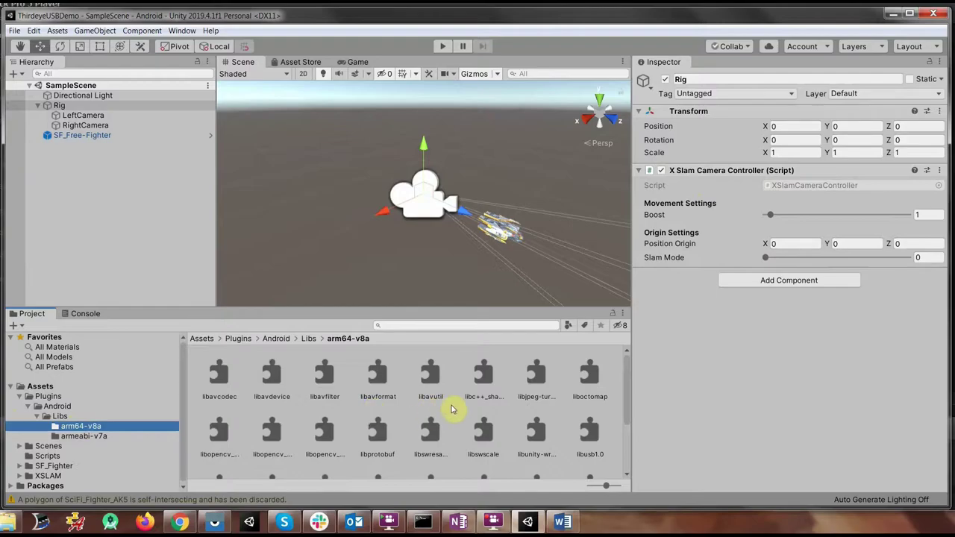
pyautogui.scroll(-2, 452, 409)
pyautogui.scroll(-1, 452, 409)
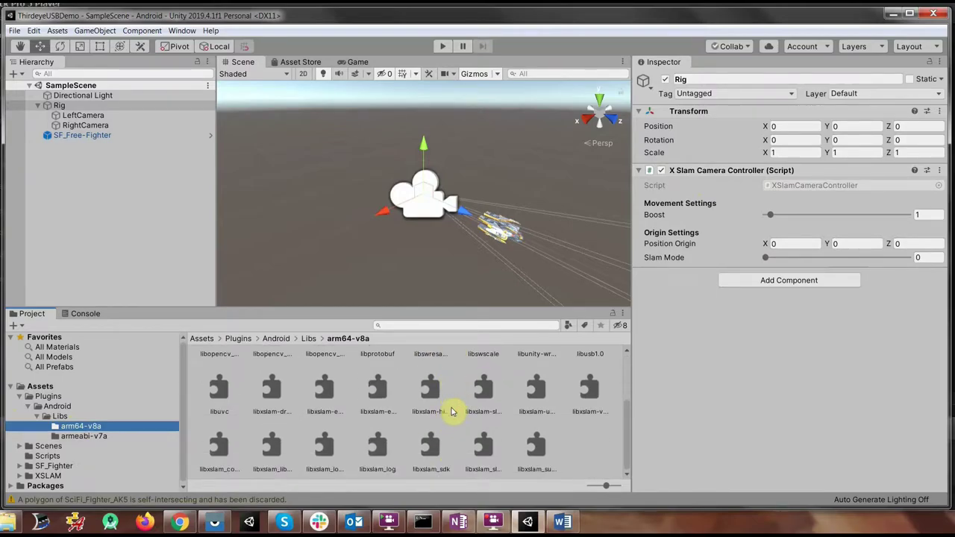
pyautogui.scroll(3, 453, 412)
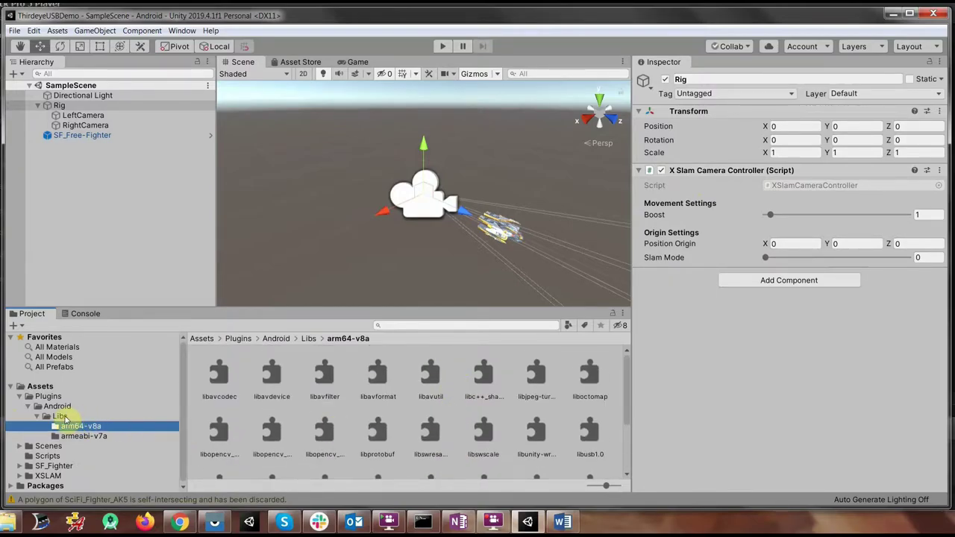
pyautogui.click(61, 406)
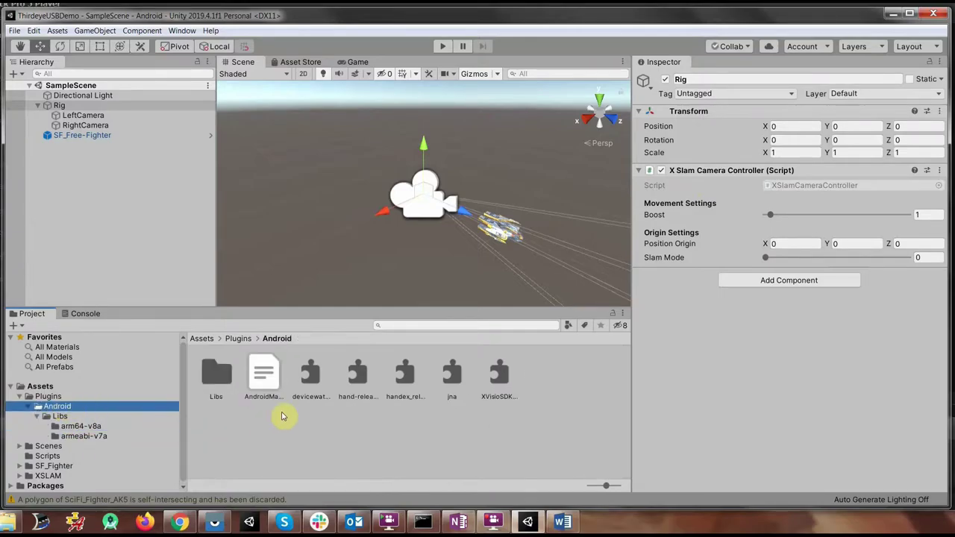
pyautogui.click(265, 381)
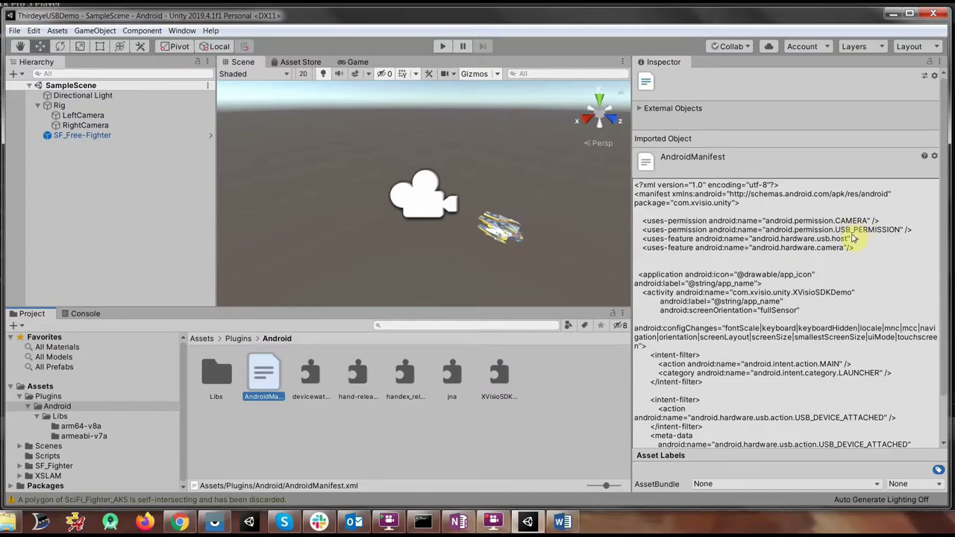
# Examine the rest of the AndroidManifest and the import settings of the XVisioSDKDemo and devicewatcher-release plugins
pyautogui.scroll(-2, 794, 354)
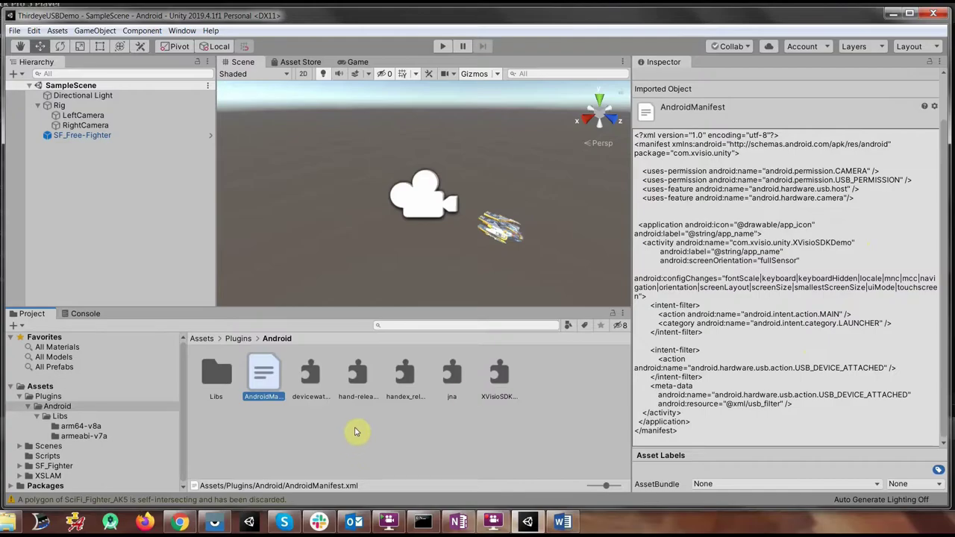
pyautogui.click(502, 380)
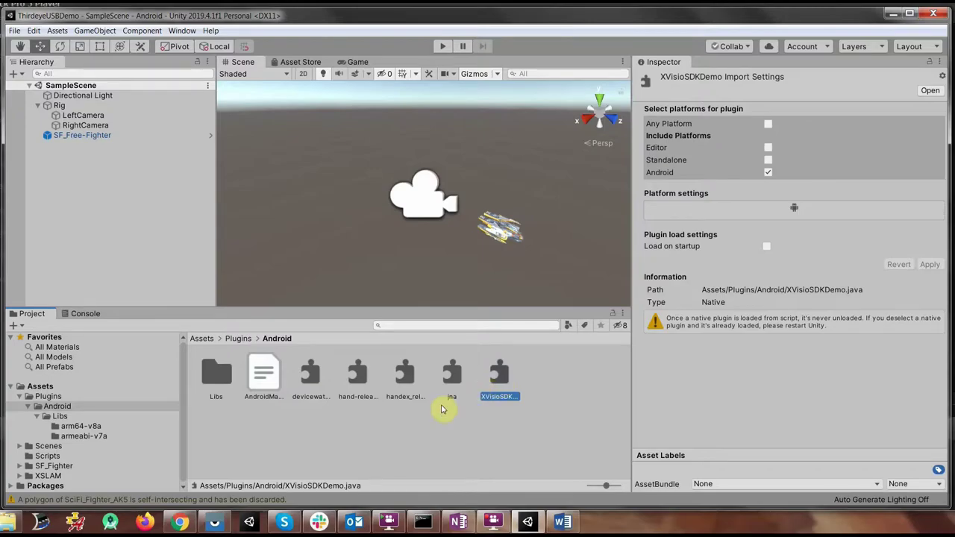
pyautogui.click(312, 377)
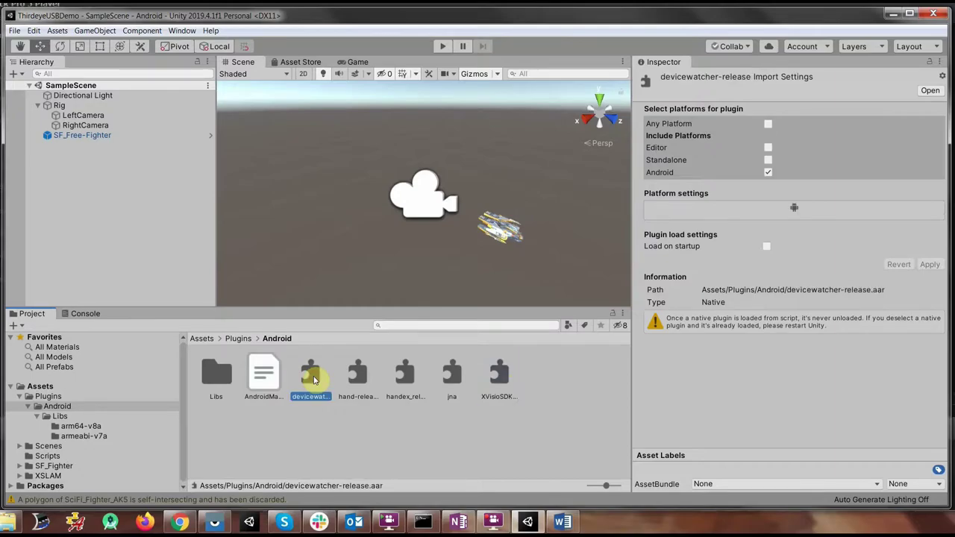
pyautogui.click(501, 376)
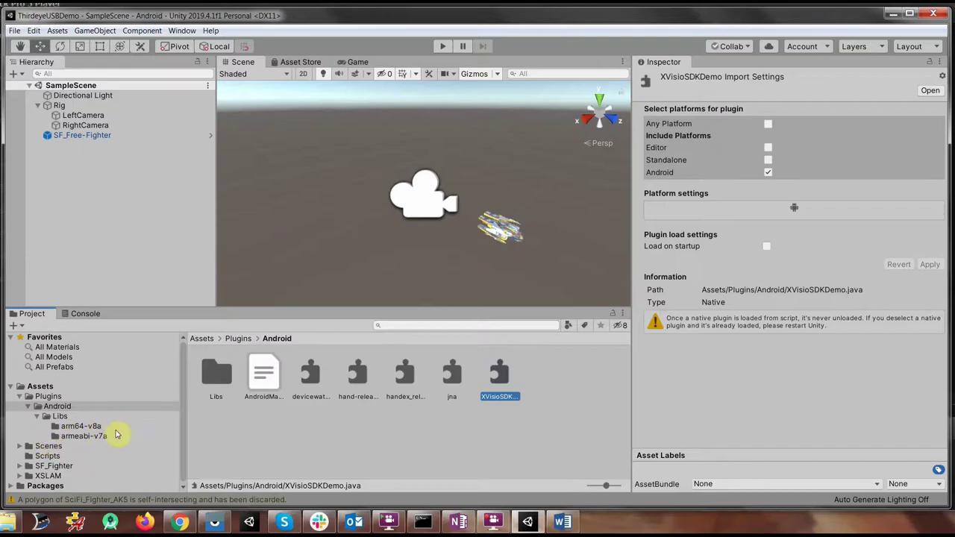
# Look in the Scripts asset folder and open the XSlamCameraController script from the XSLAM Scripts folder in the code editor
pyautogui.click(48, 456)
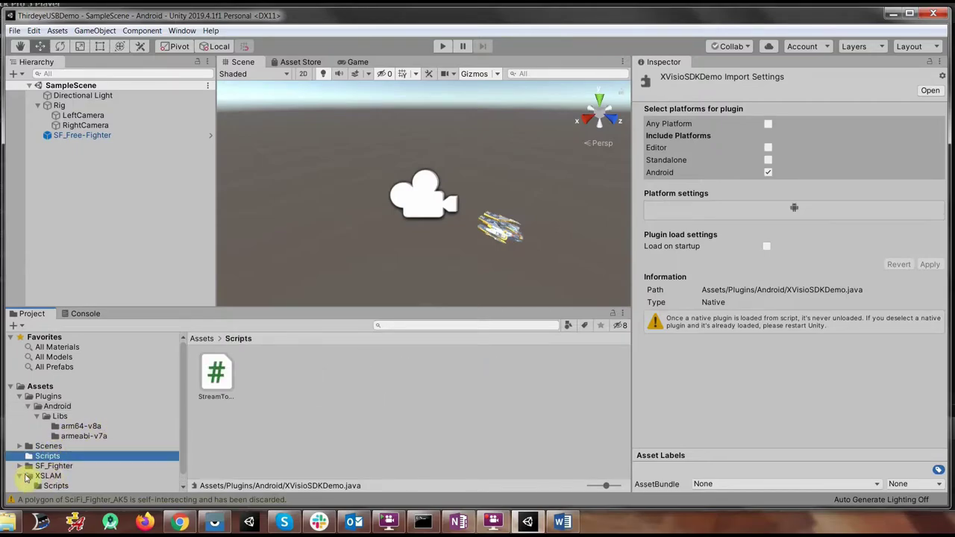
pyautogui.click(20, 476)
pyautogui.click(48, 475)
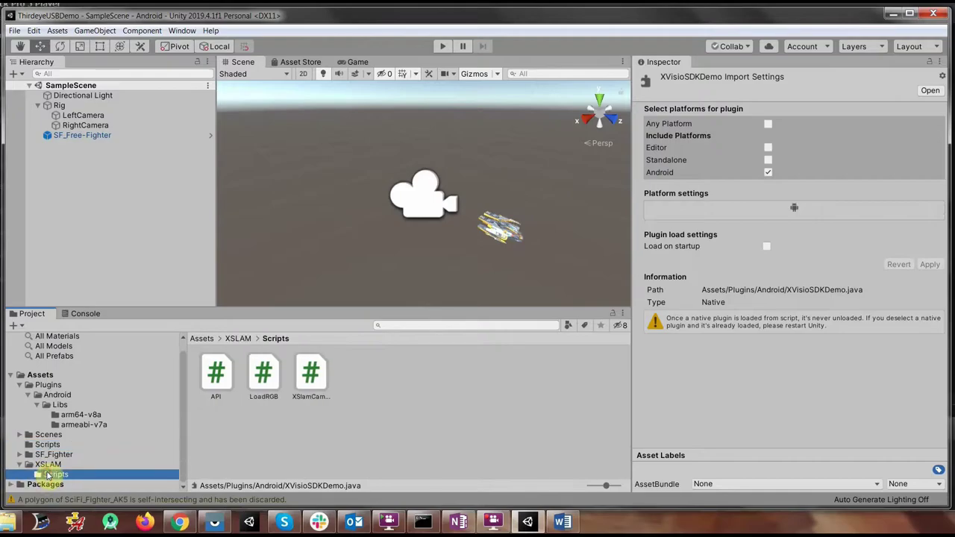
pyautogui.doubleClick(311, 373)
# Read through the XSlamCameraController code, from its unity-wrapper imports to the Android initialization block, and return to Unity
pyautogui.scroll(-2, 383, 179)
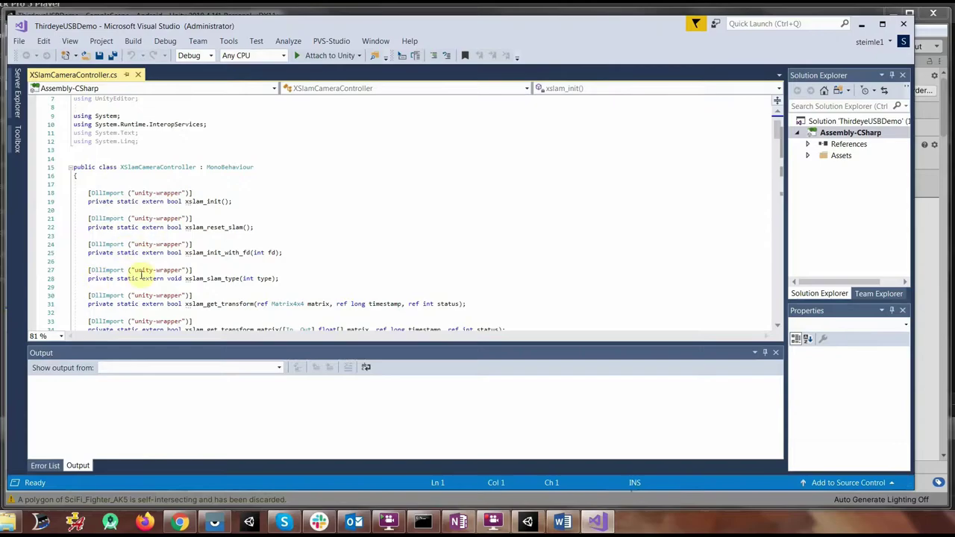
pyautogui.scroll(-7, 184, 259)
pyautogui.scroll(-5, 182, 259)
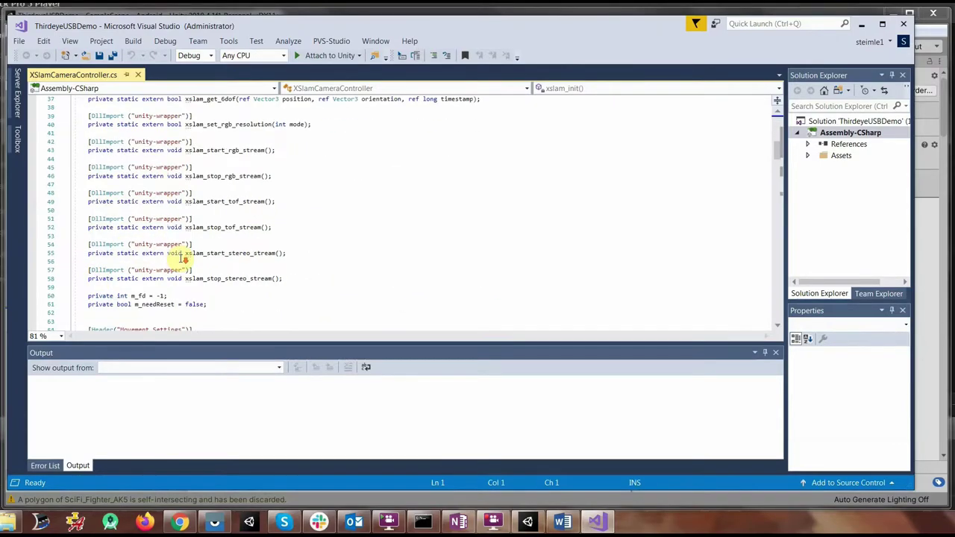
pyautogui.scroll(-1, 182, 259)
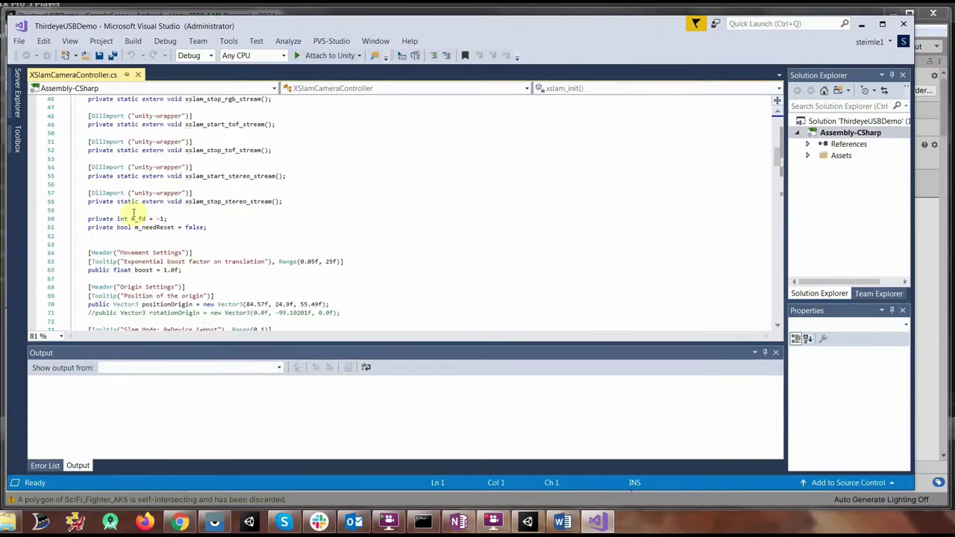
pyautogui.scroll(-6, 173, 217)
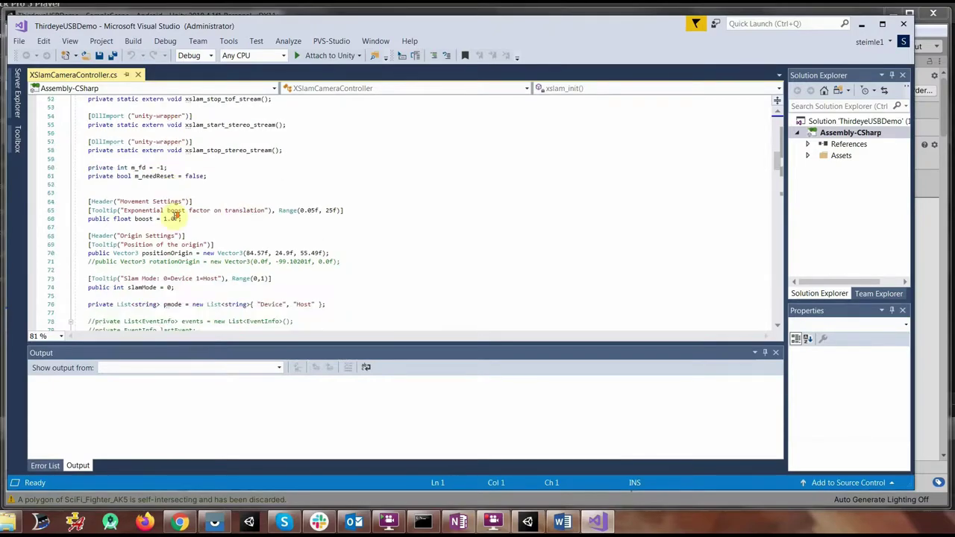
pyautogui.scroll(-5, 182, 216)
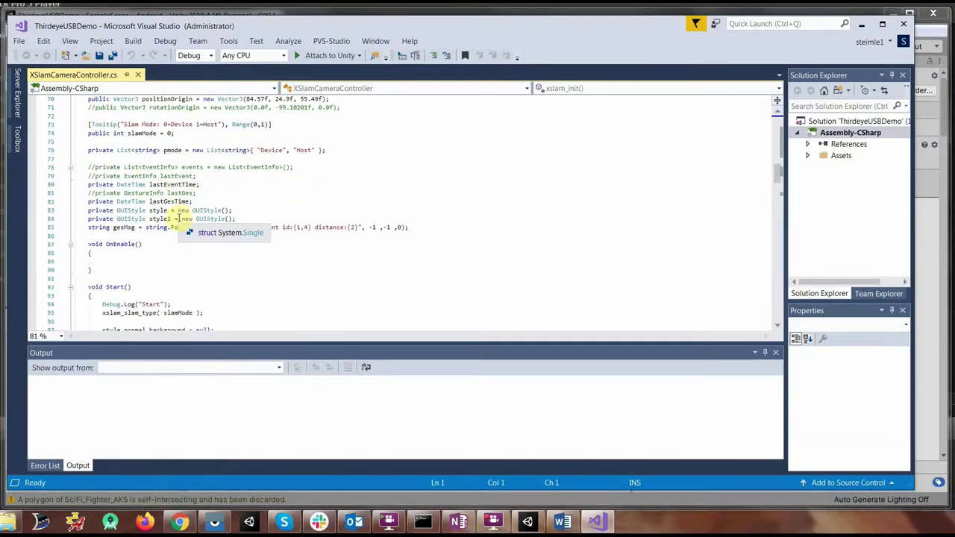
pyautogui.scroll(-12, 200, 214)
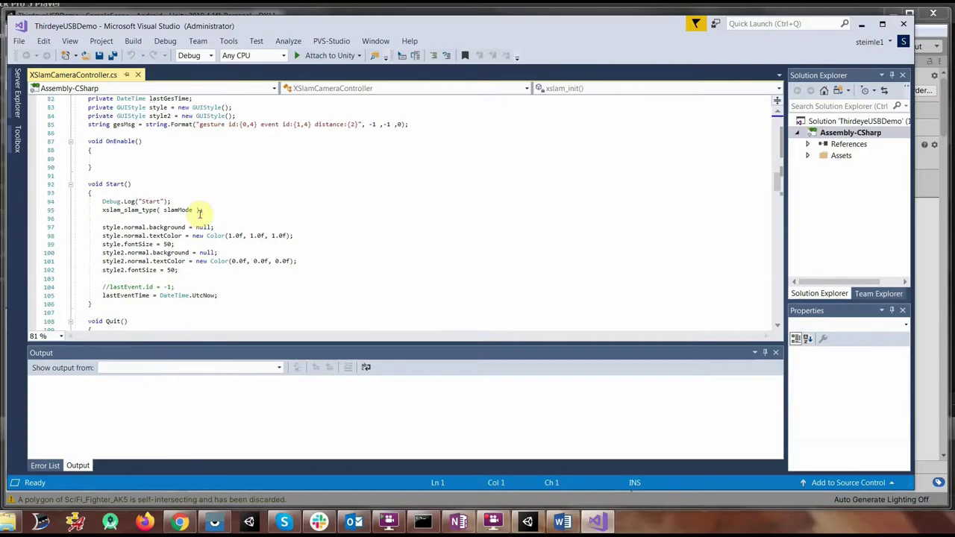
pyautogui.scroll(-10, 200, 214)
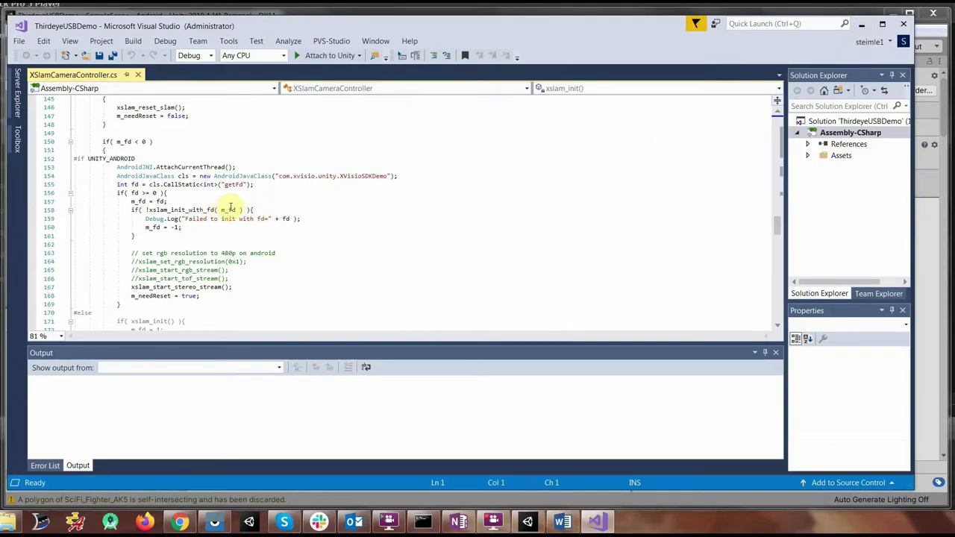
pyautogui.moveTo(239, 208)
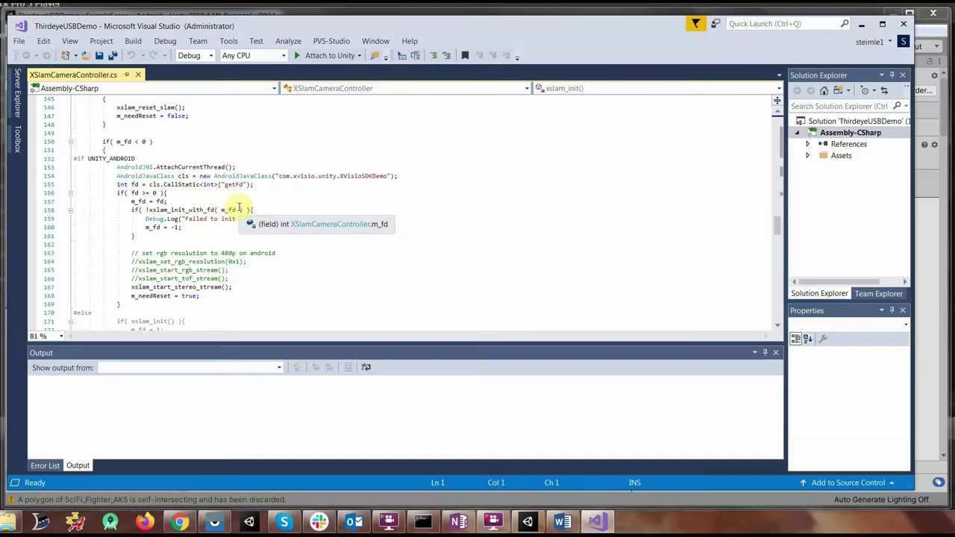
pyautogui.click(862, 28)
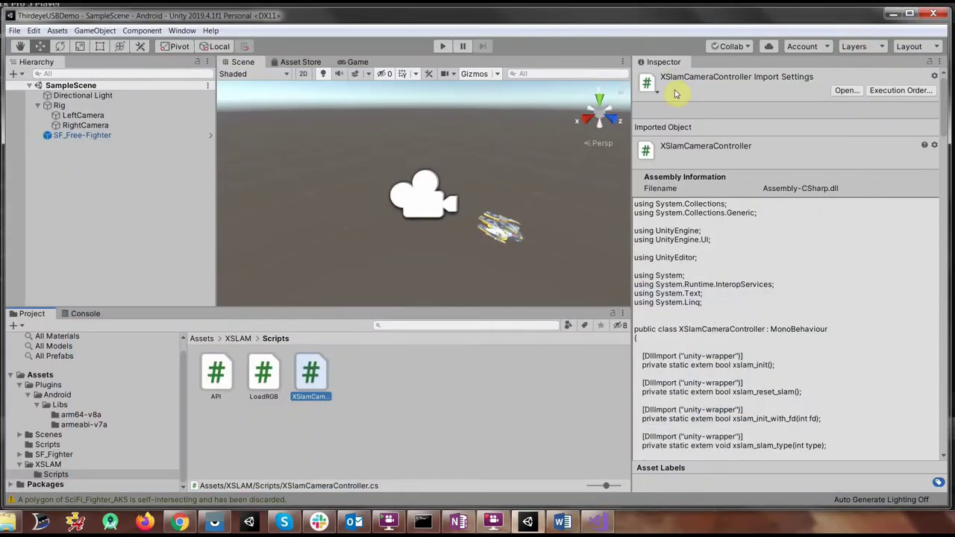
# Switch to the mirrored SDM710 device in Vysor, clear its recent apps and dismiss the orange overlay toolbar
pyautogui.click(215, 522)
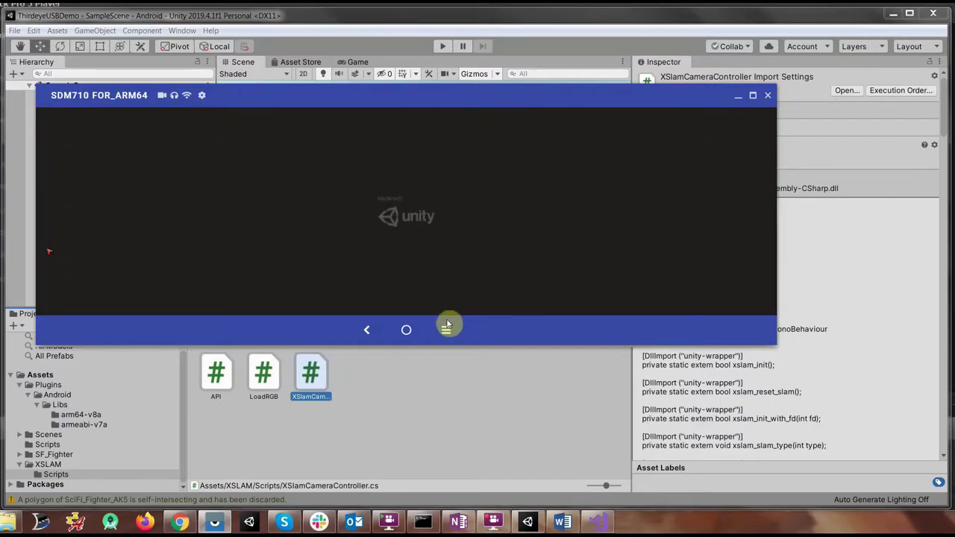
pyautogui.click(446, 328)
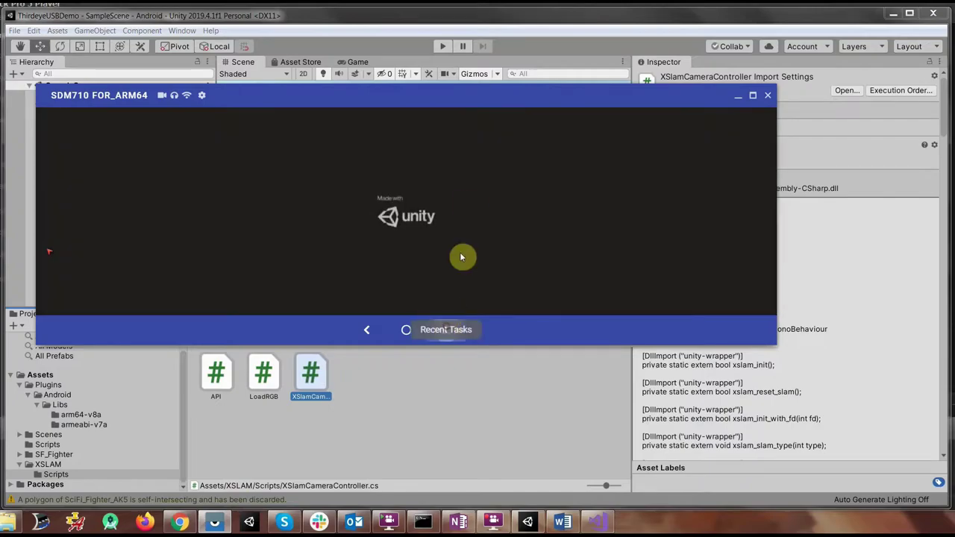
pyautogui.click(480, 142)
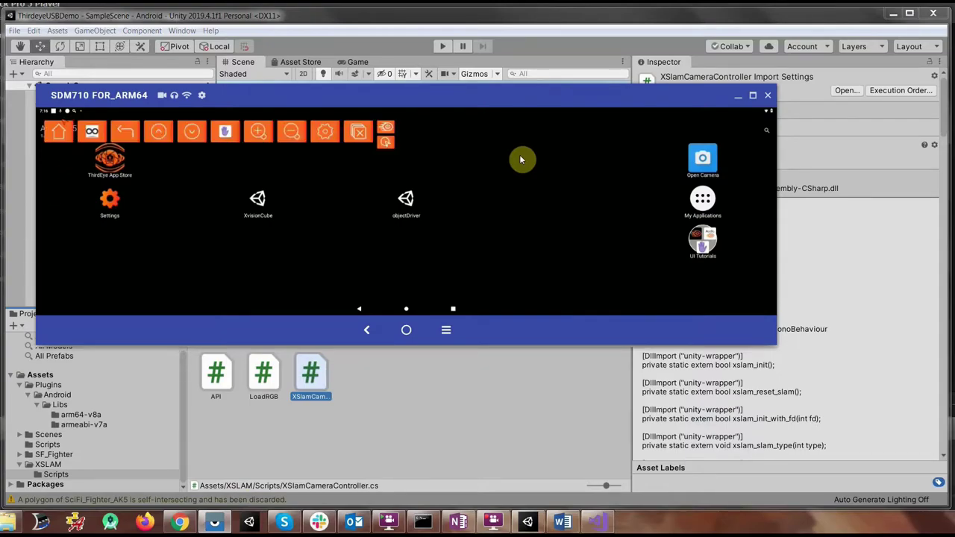
pyautogui.click(93, 136)
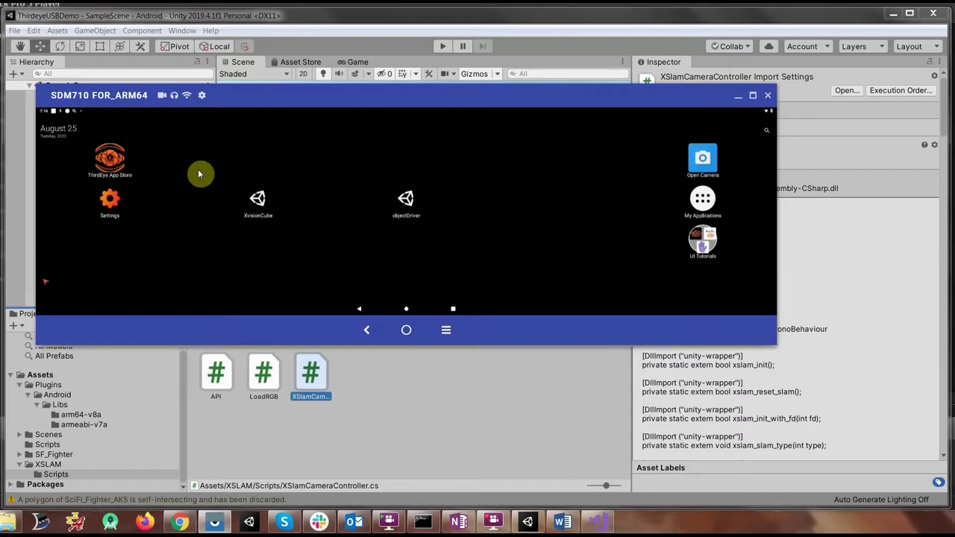
# Return to Unity and build and run the Android project as ThirdeyeUSBDemo.apk in the ThirdeyeUSBDemo folder
pyautogui.click(407, 21)
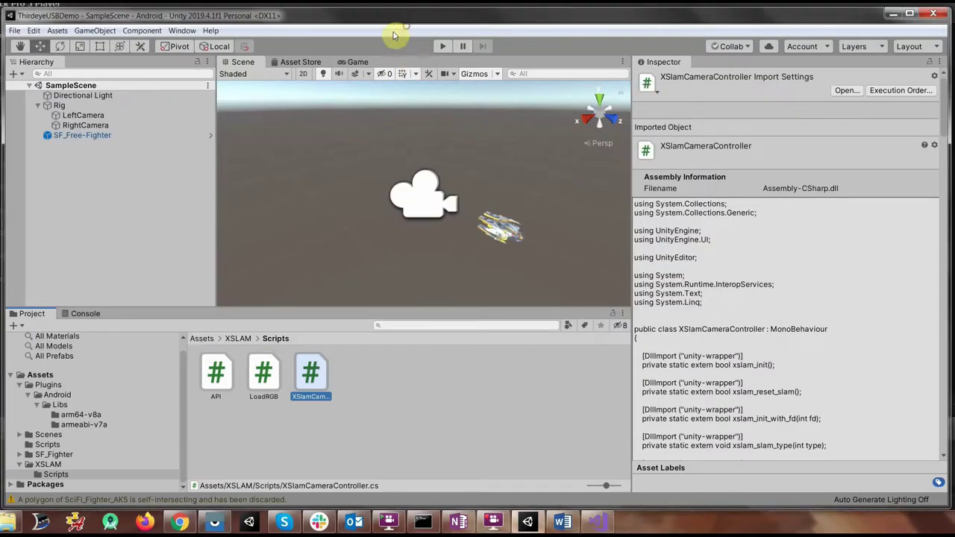
pyautogui.click(15, 31)
pyautogui.click(57, 153)
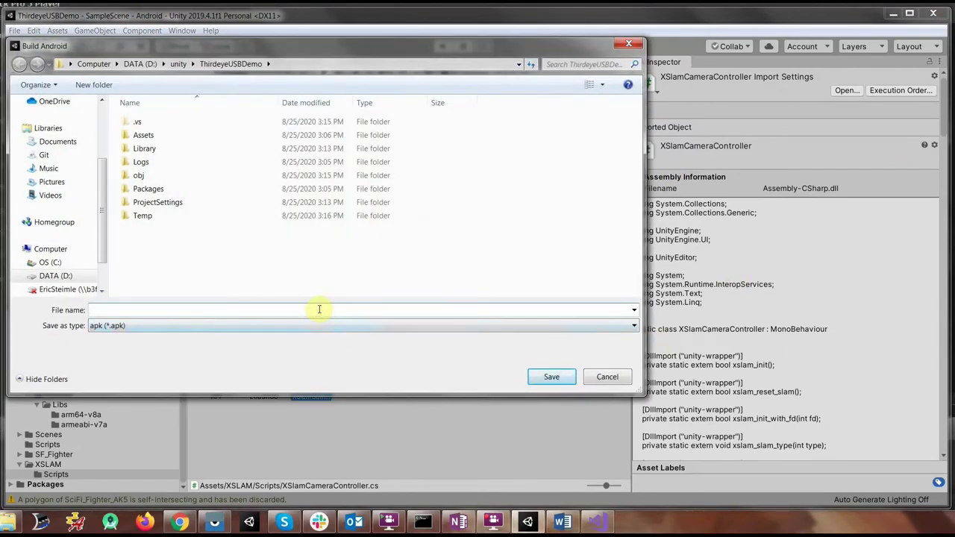
pyautogui.write('ThirdeyeUSBDemo.cspro')
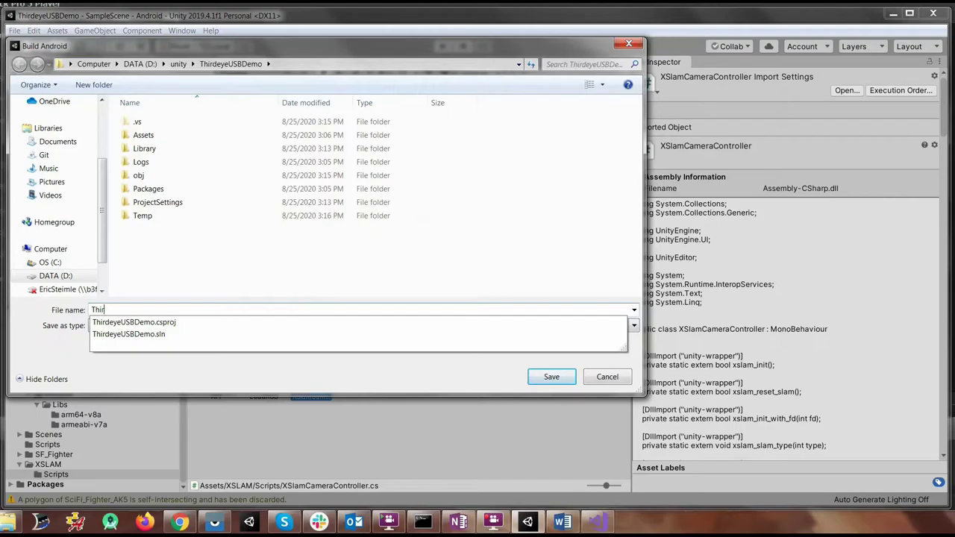
pyautogui.press('BackSpace')
pyautogui.press('BackSpace')
pyautogui.press('BackSpace')
pyautogui.press('BackSpace')
pyautogui.press('BackSpace')
pyautogui.write('apk')
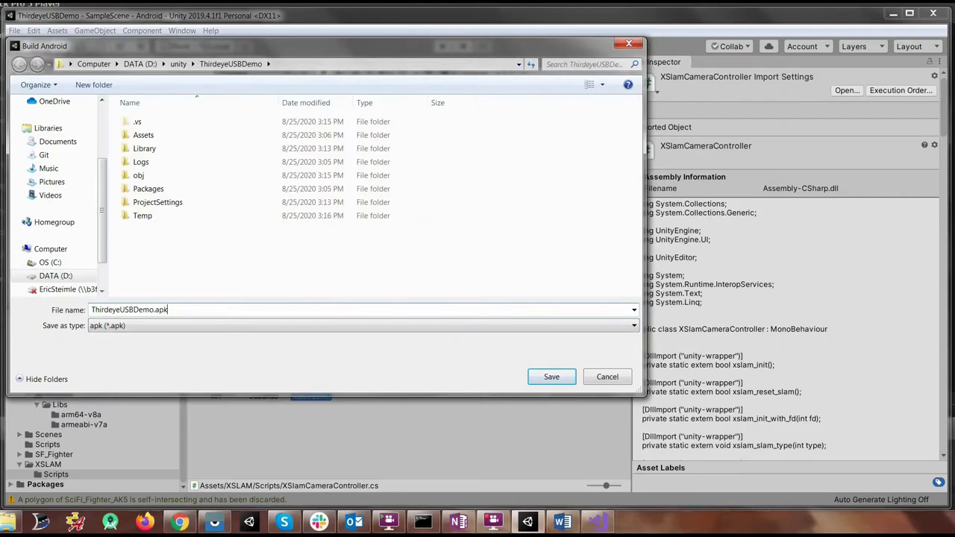
pyautogui.press('Return')
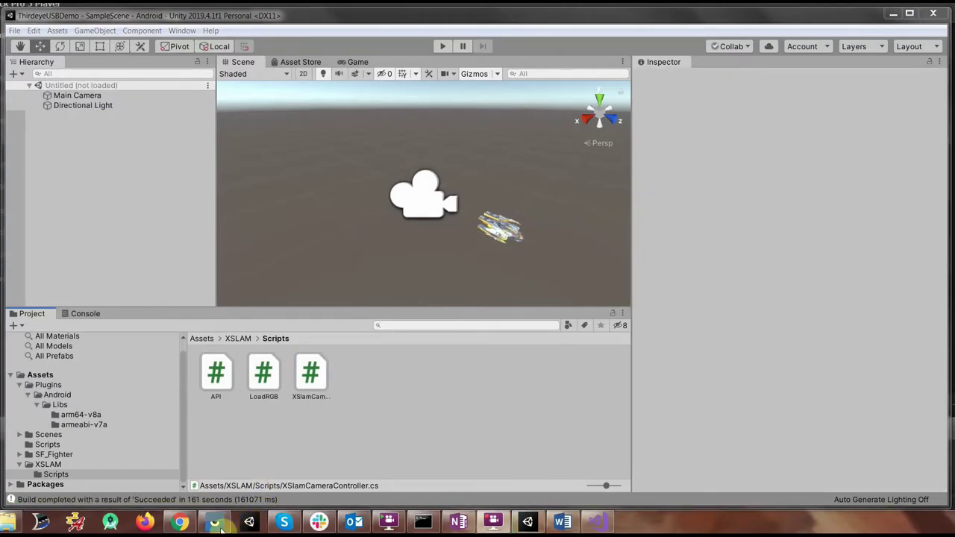
# Allow ThirdeyeUSBDemo to take pictures and record video on the mirrored device in Vysor, and clear the running app
pyautogui.click(215, 522)
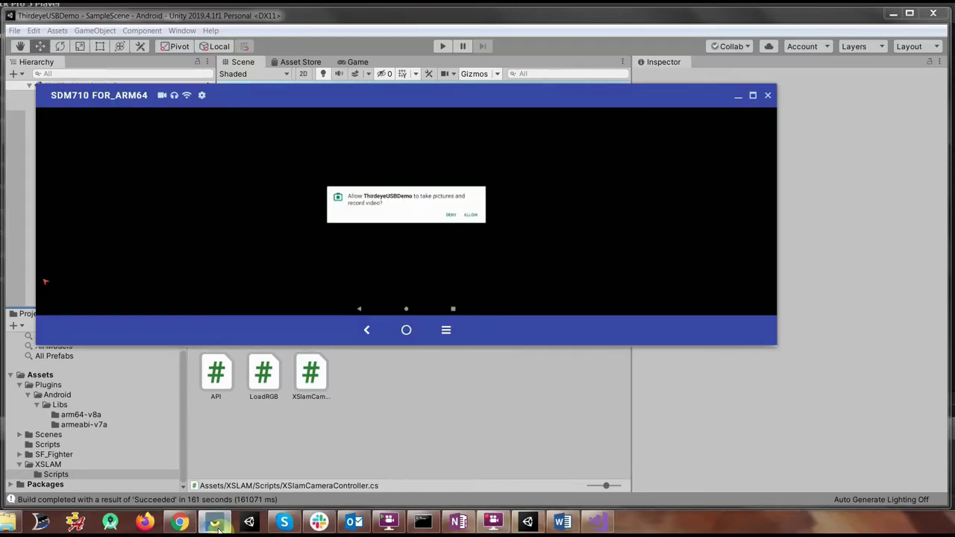
pyautogui.click(477, 217)
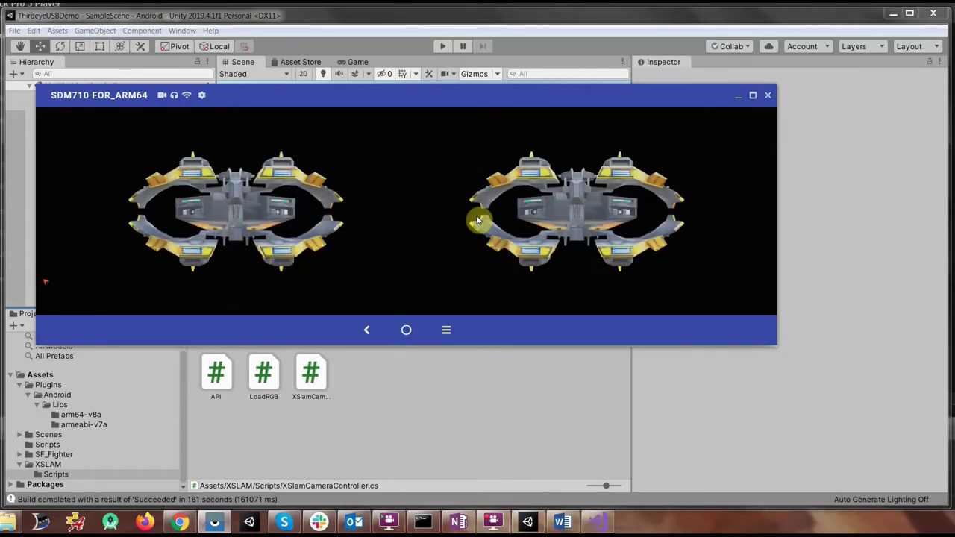
pyautogui.click(453, 340)
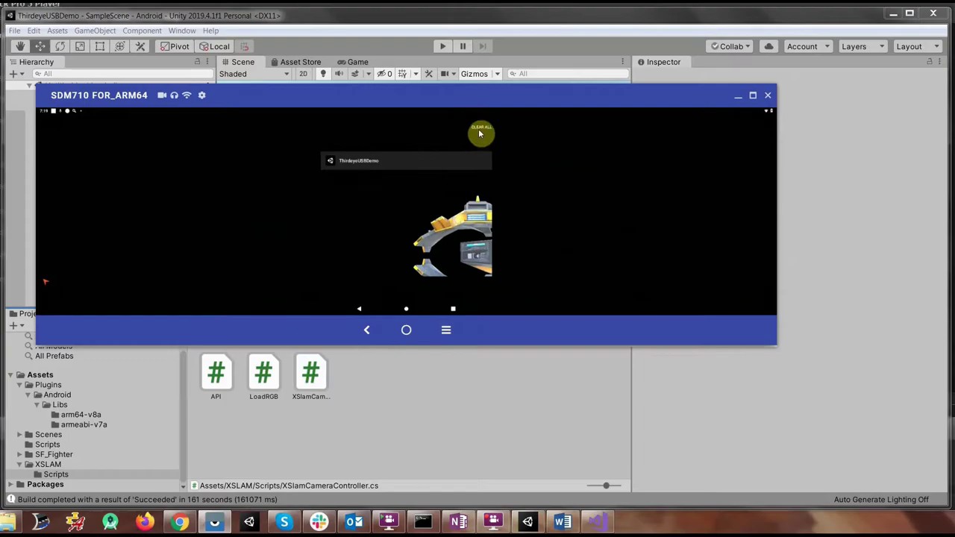
pyautogui.click(479, 129)
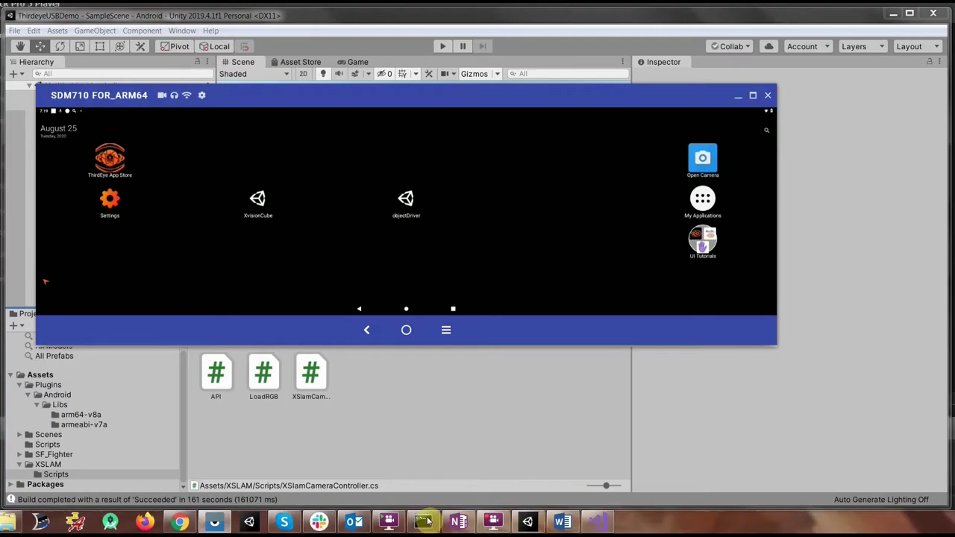
# Close the device mirror and restart adb in TCP mode on port 5555 for the attached device from the Command Prompt
pyautogui.click(770, 98)
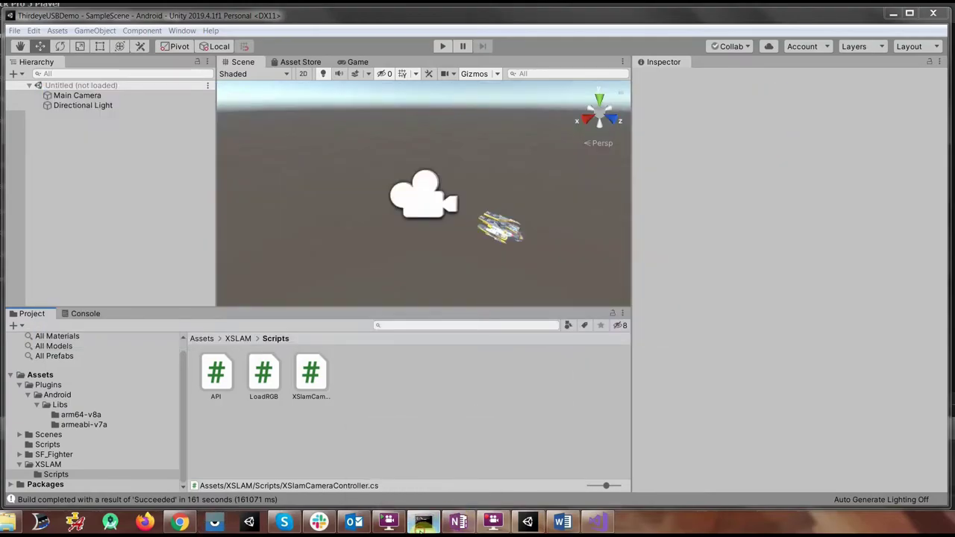
pyautogui.click(422, 521)
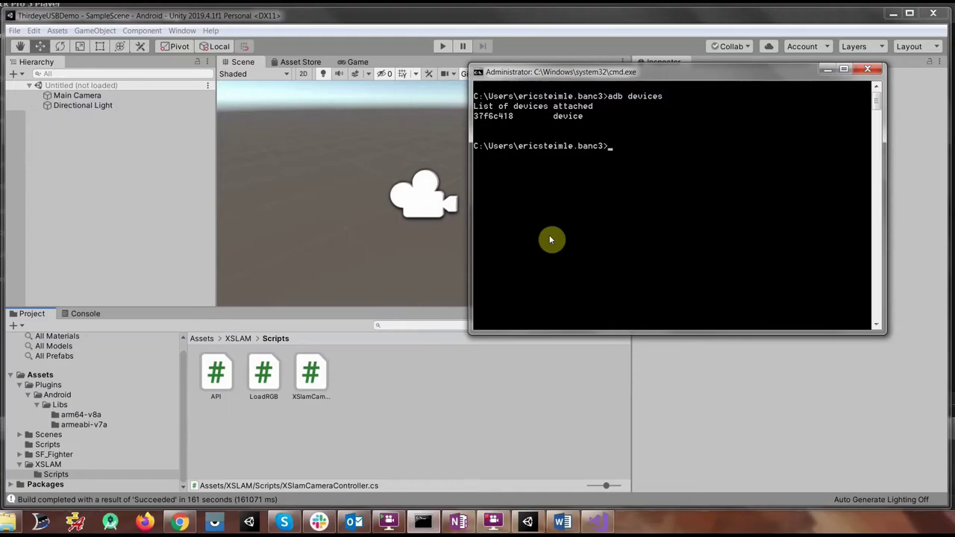
pyautogui.write('adb -s 37f6c418 tcpip 5555')
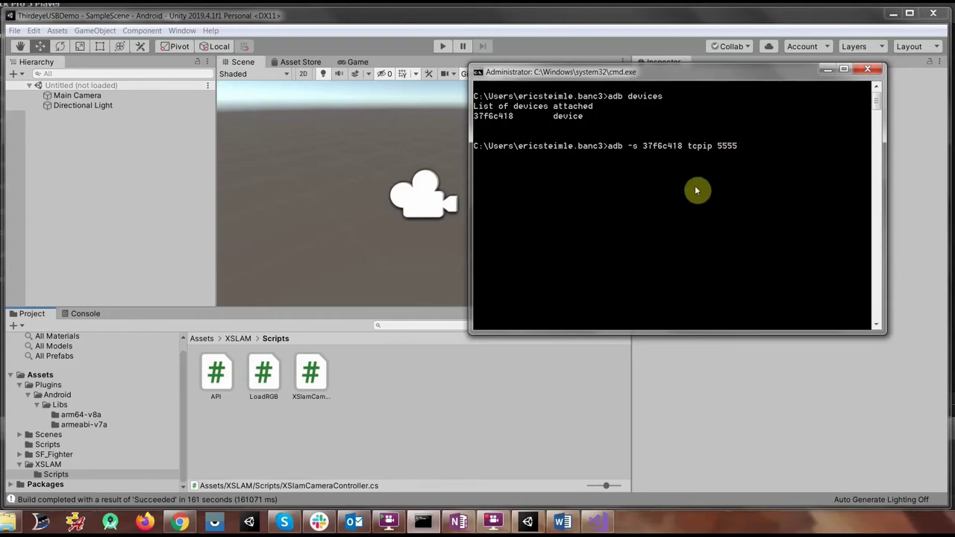
pyautogui.press('Return')
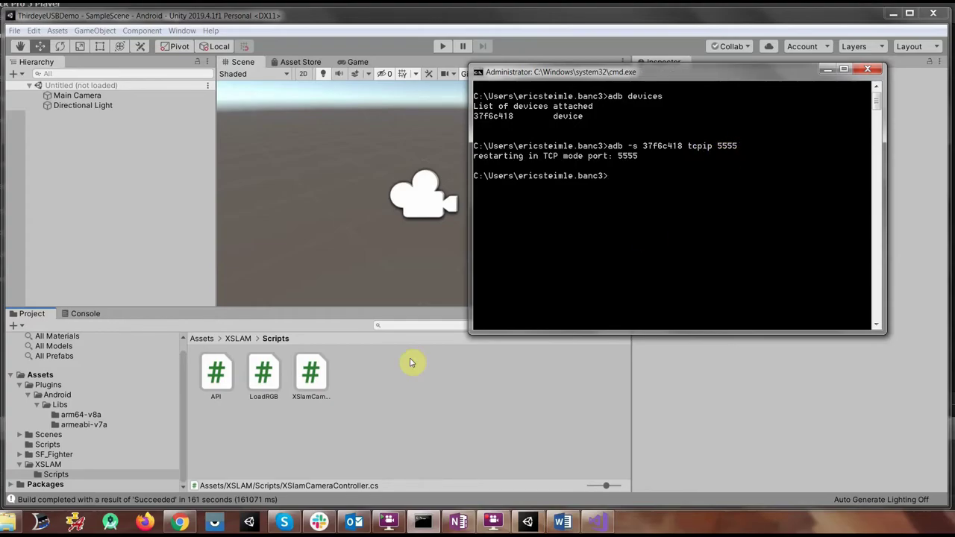
# Mirror the SDM710 device in Vysor and open the details of its connected Wi-Fi network to read the IP address
pyautogui.click(216, 523)
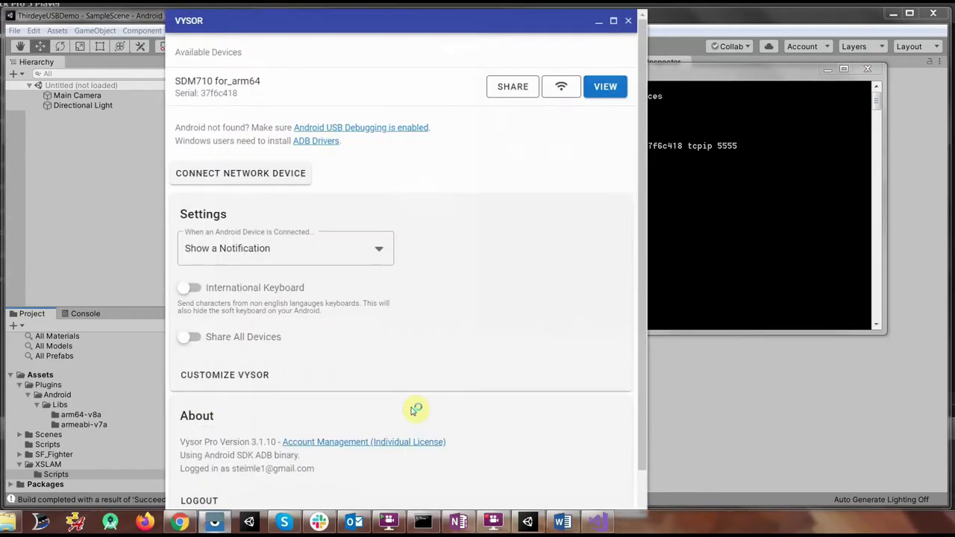
pyautogui.click(608, 85)
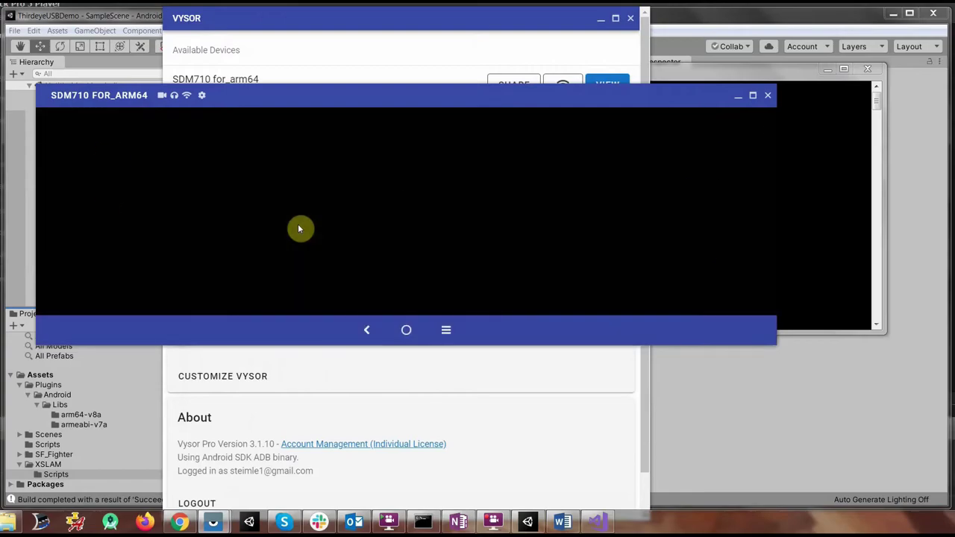
pyautogui.click(108, 205)
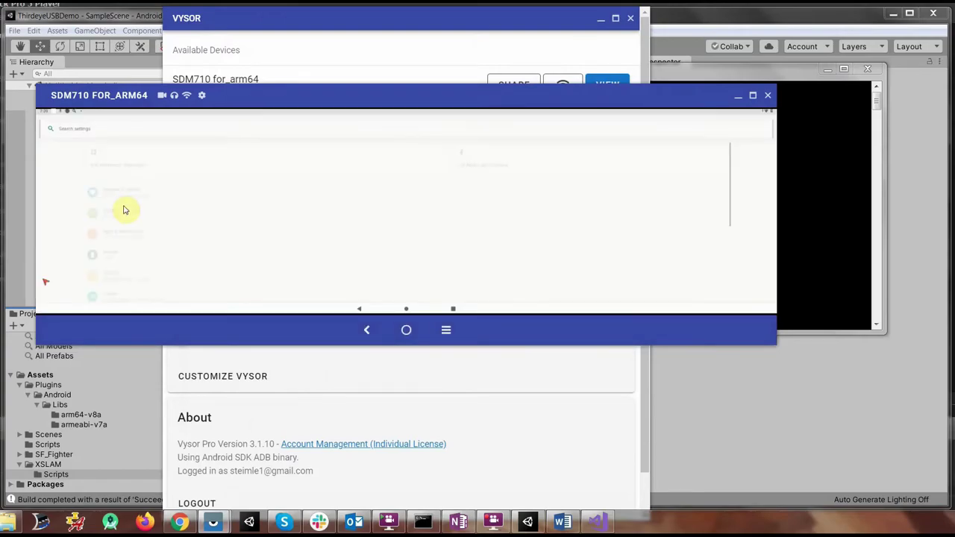
pyautogui.click(127, 192)
pyautogui.click(97, 146)
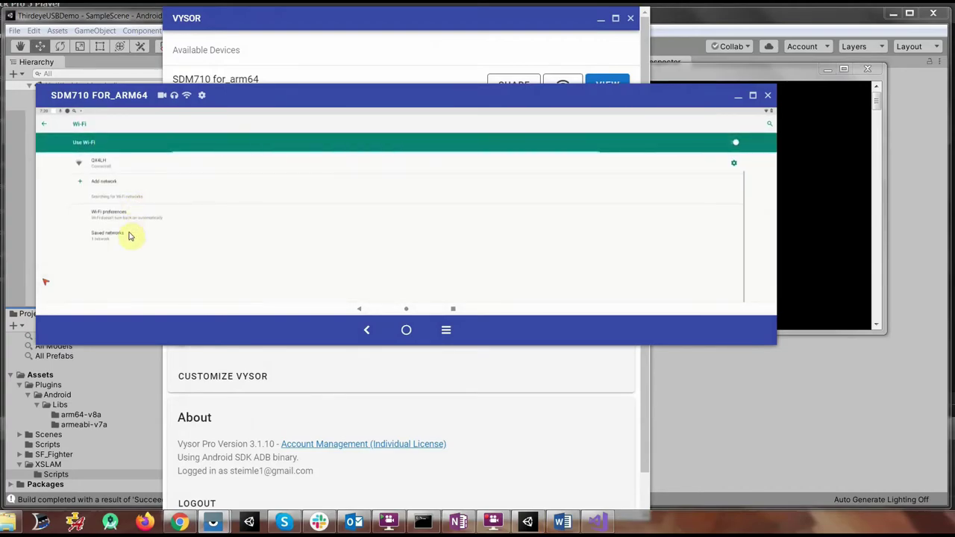
pyautogui.click(157, 171)
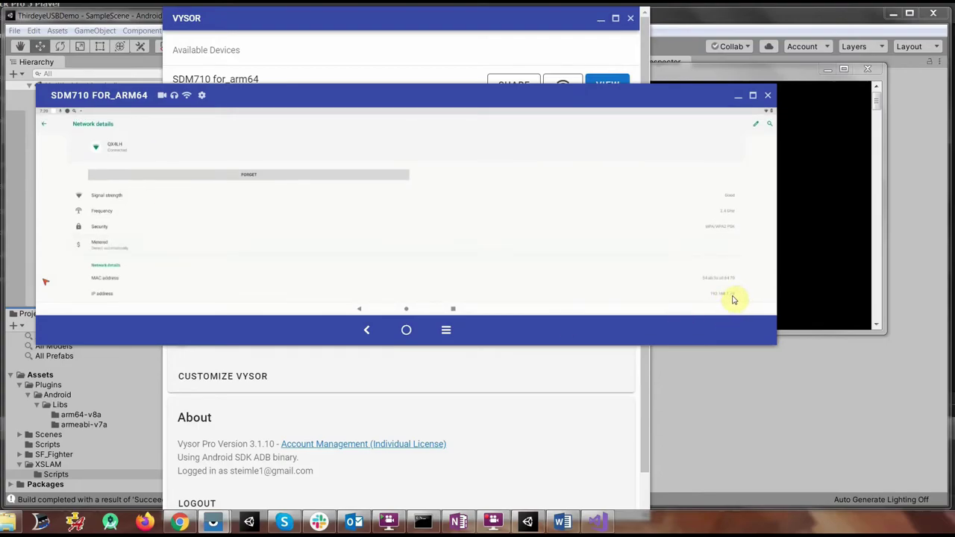
# Leave the network details through the device's recent apps overview and close the device mirror
pyautogui.click(451, 336)
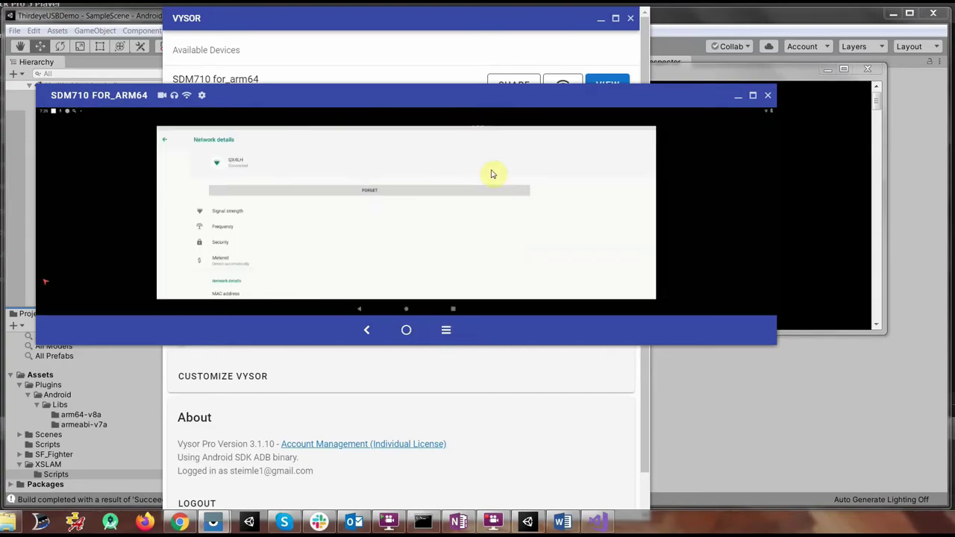
pyautogui.click(678, 207)
pyautogui.click(768, 96)
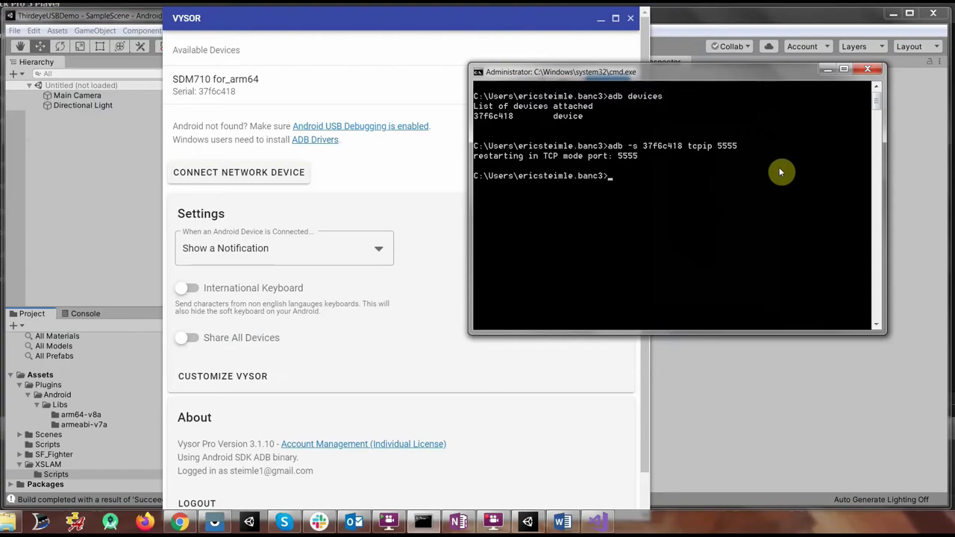
# Connect adb to the device at 192.168.1.19:5555 from the Command Prompt and list the attached devices
pyautogui.write('adb connect 192.168.1.19:5555')
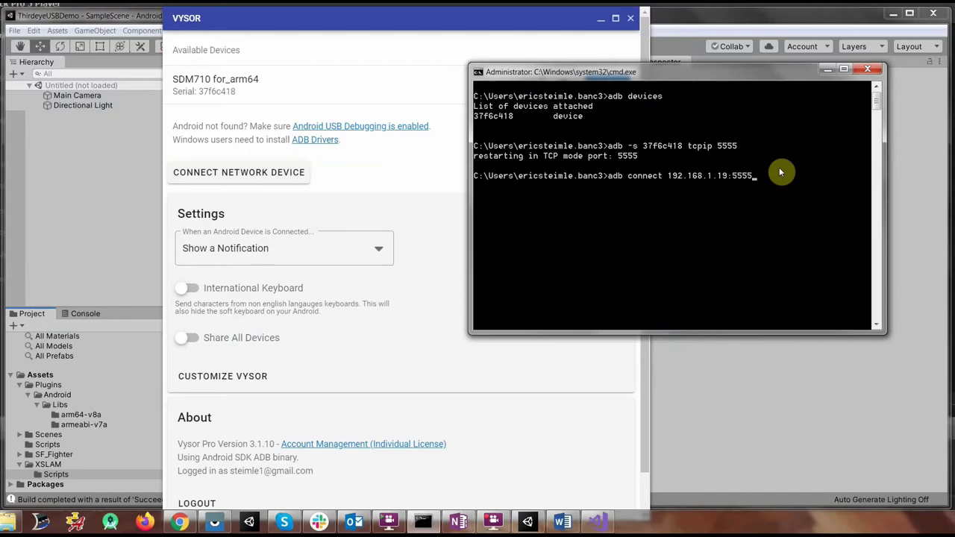
pyautogui.press('Return')
pyautogui.write('ad')
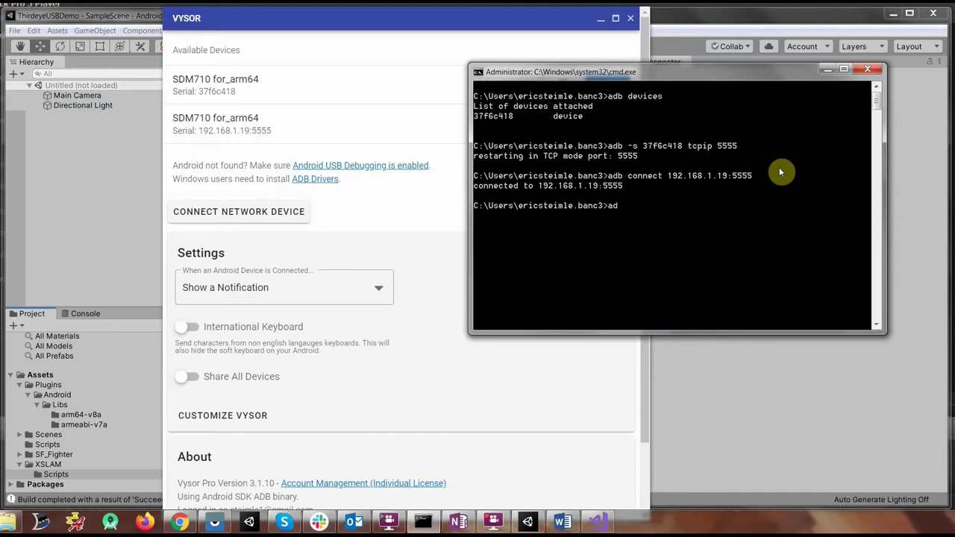
pyautogui.write('b devices')
pyautogui.press('Return')
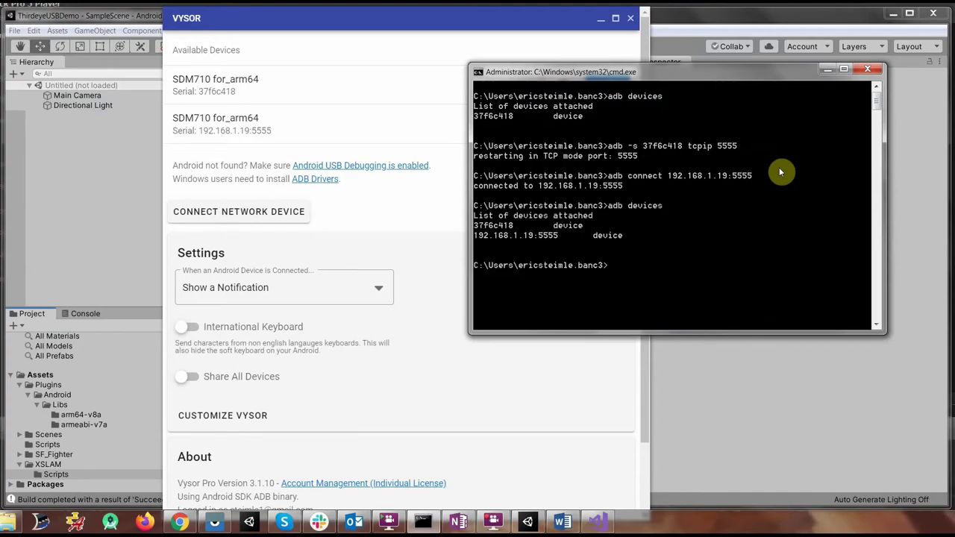
# Return to Vysor and start mirroring the SDM710 device connected over the network as 192.168.1.19:5555
pyautogui.click(366, 37)
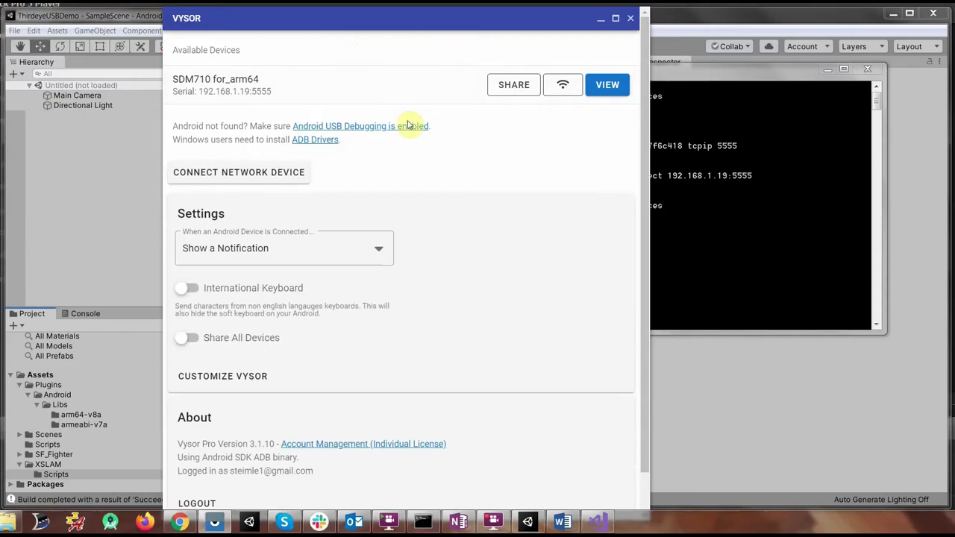
pyautogui.click(607, 83)
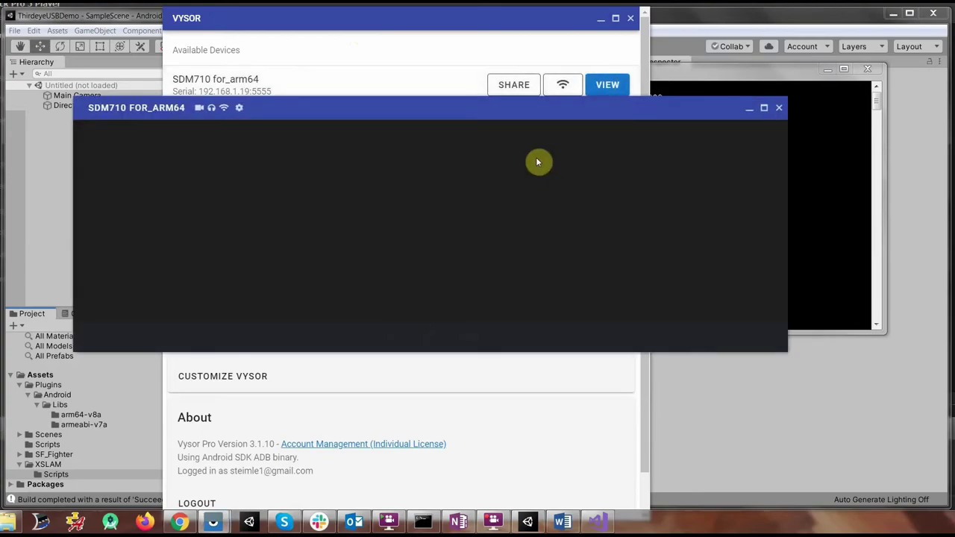